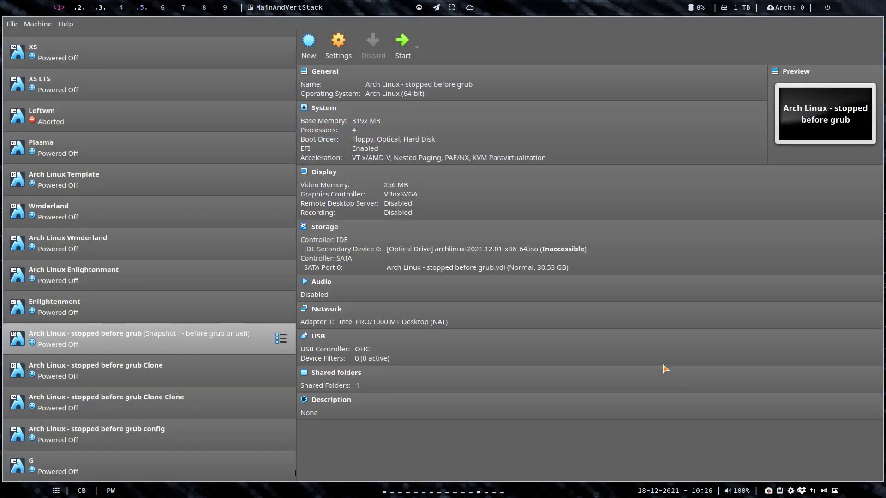
Step: Select the XL virtual machine in VirtualBox Manager and start it
scroll(220, 165, "up", 3)
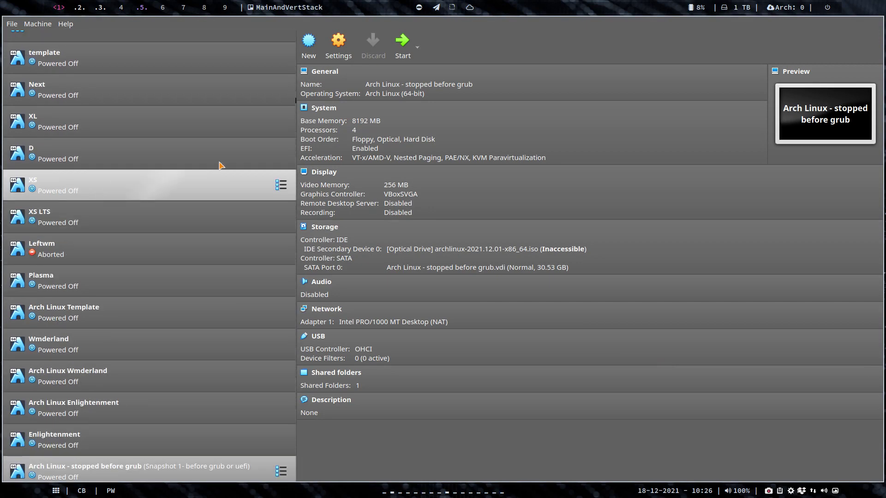
left_click(112, 92)
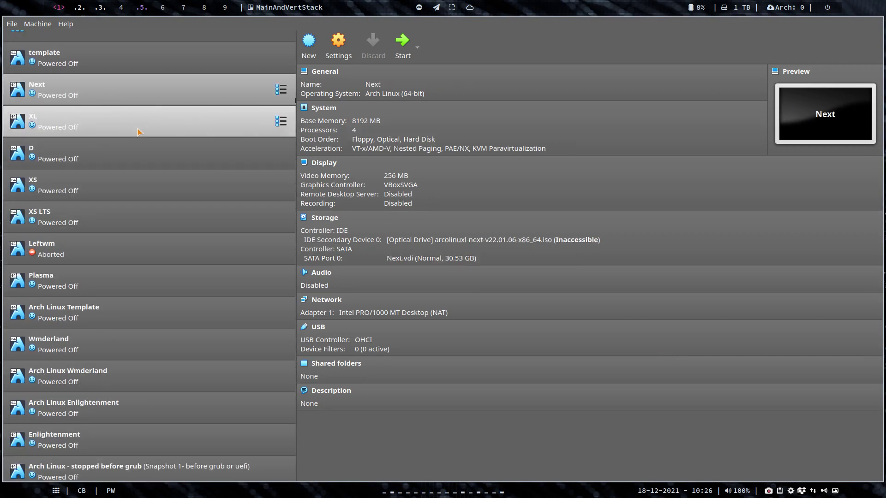
left_click(137, 132)
left_click(403, 43)
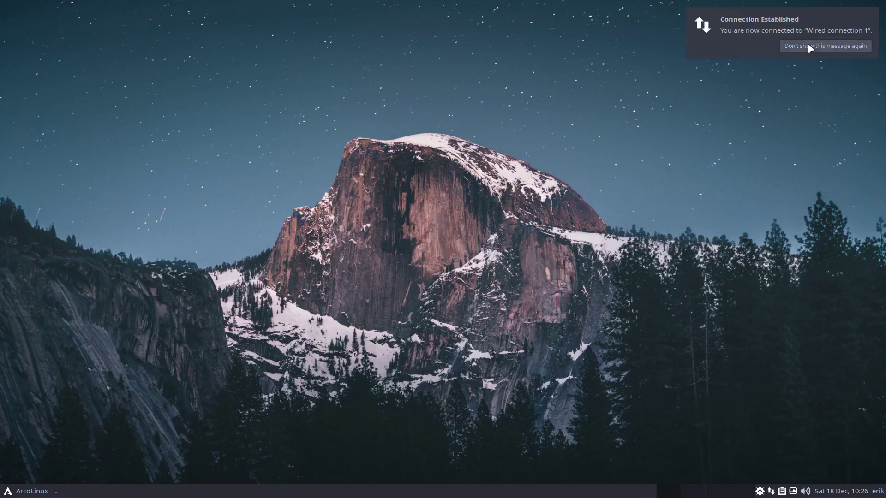
Step: Permanently dismiss the connection notification and open a urxvt terminal with Ctrl+Alt+T
left_click(825, 46)
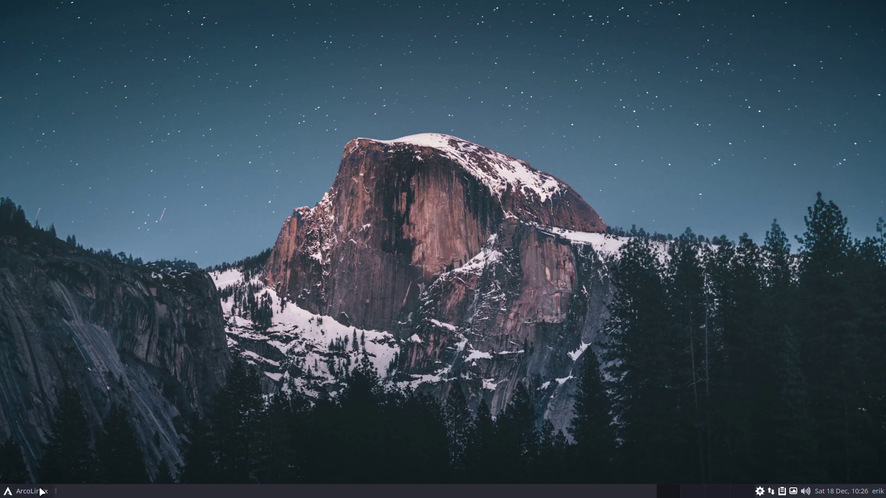
left_click(38, 491)
key("ctrl+alt+t")
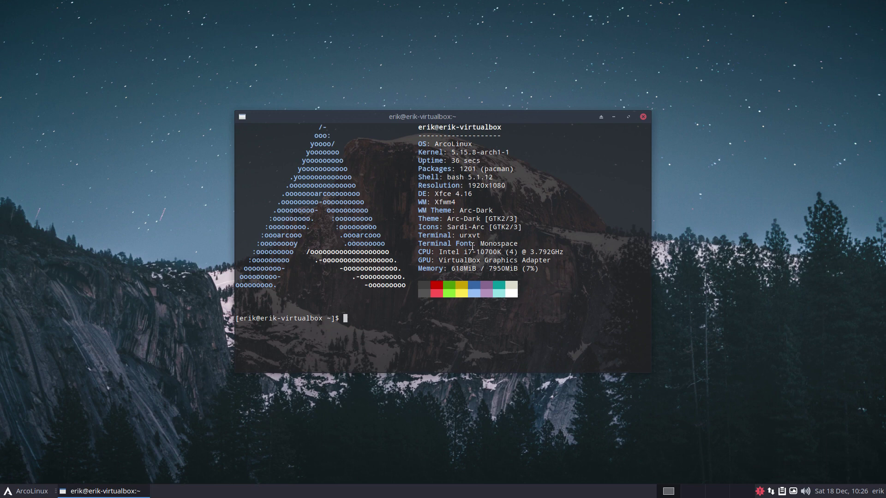
Step: Switch to SDDM with tosddm using the sudo password, then run tolightdm
type("tosddm")
key("Return")
key("Return")
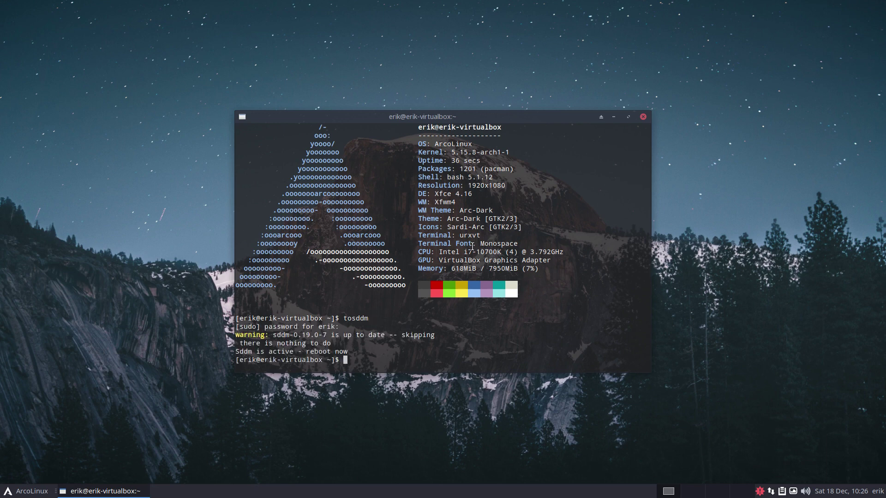
type("tolightdm")
key("Return")
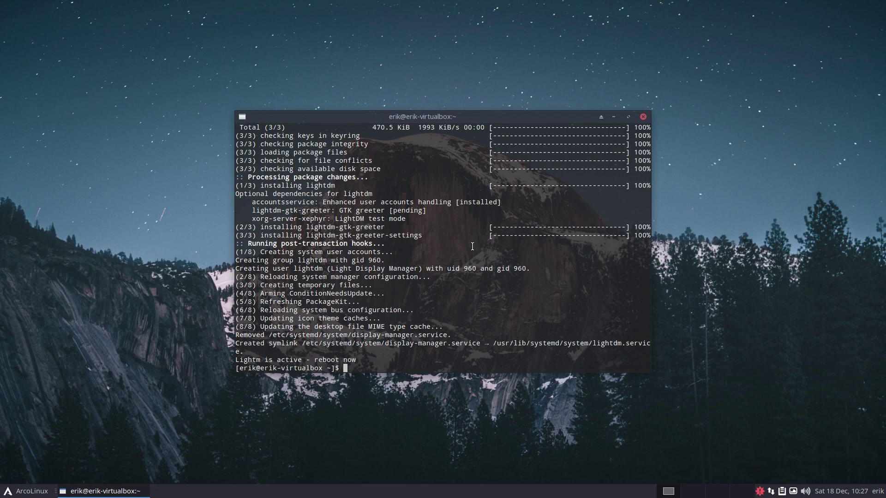
Step: Switch to LXDM with tolxdm, then to GDM with togdm
type("tolxdm")
key("Return")
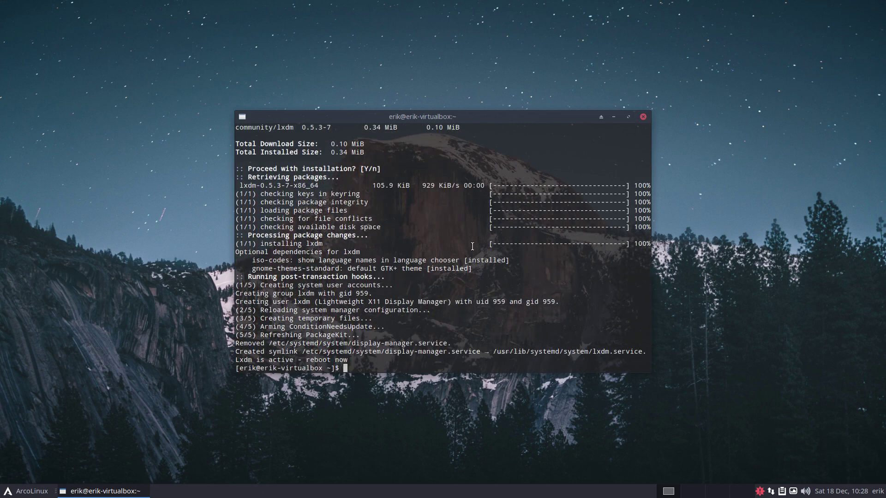
type("togdm")
key("Return")
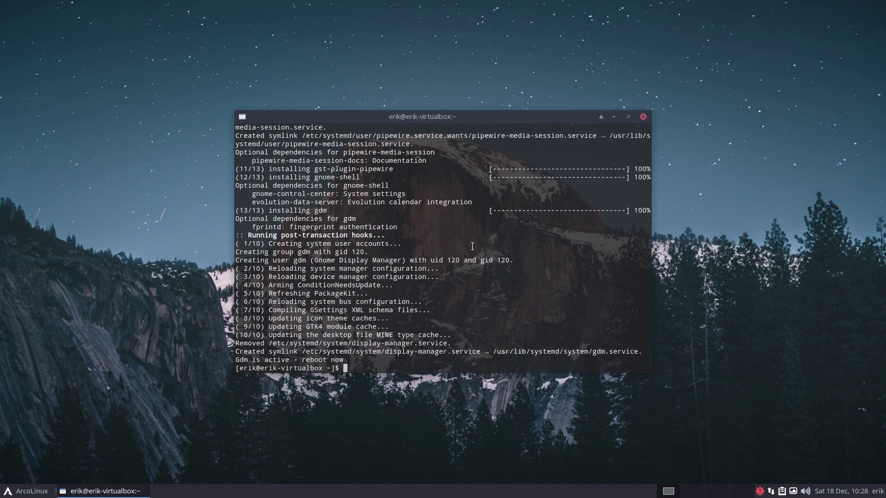
Step: Re-rank the Arch mirrors with the ram alias and select the failed gst-plugin-pipewire file name
type("ram")
key("Return")
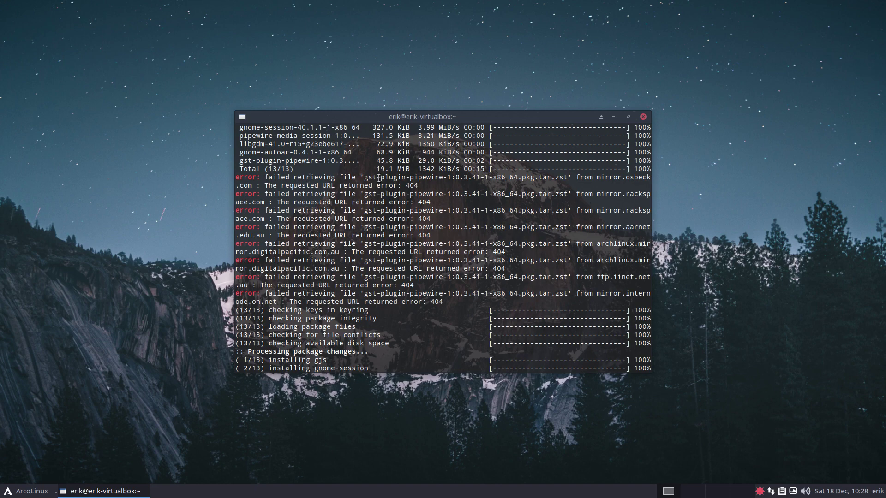
left_click_drag(361, 177, 439, 178)
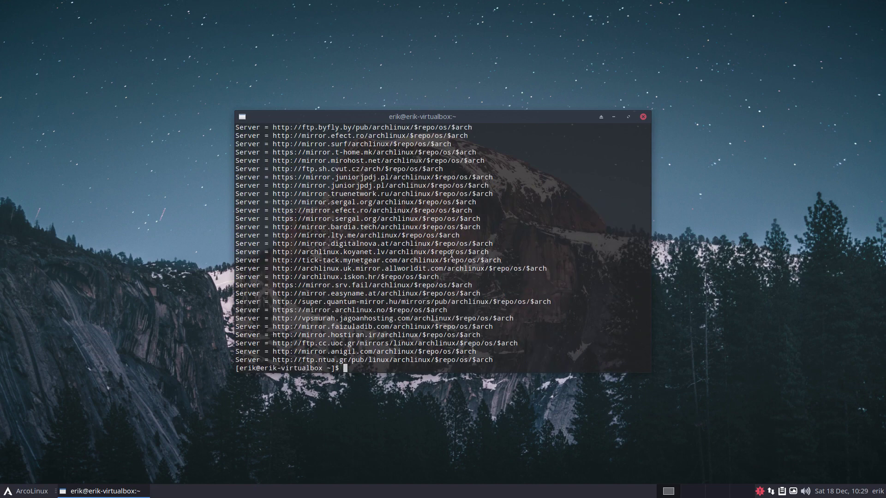
Step: Rerun togdm, switch to Ly with toly, and list all 'to' commands via Tab completion
type("togdm")
key("Return")
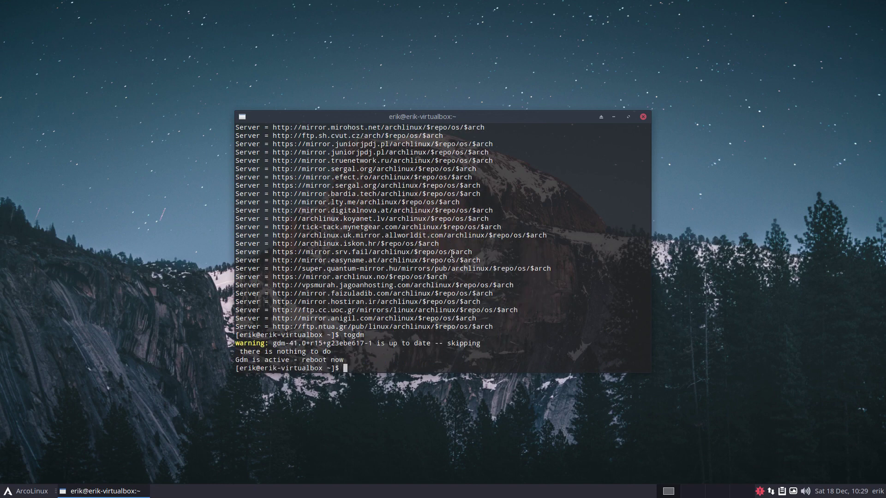
type("toly")
key("Return")
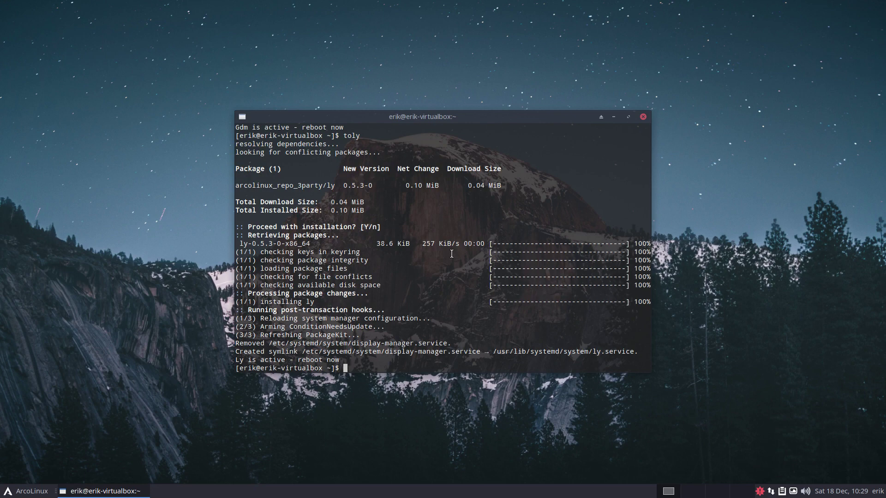
type("to")
key("Tab")
key("Tab")
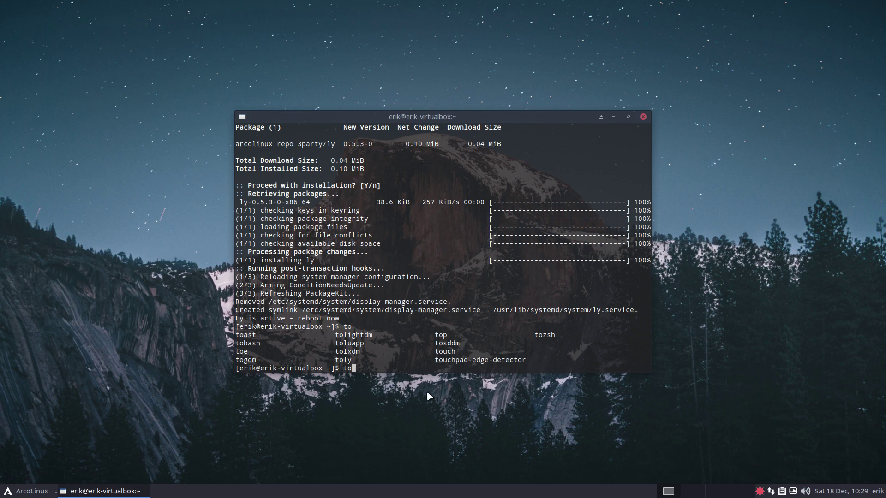
Step: Clear the prompt, reactivate LightDM with tolightdm, and reboot with sr
key("BackSpace")
key("BackSpace")
type("tolightdm")
key("Return")
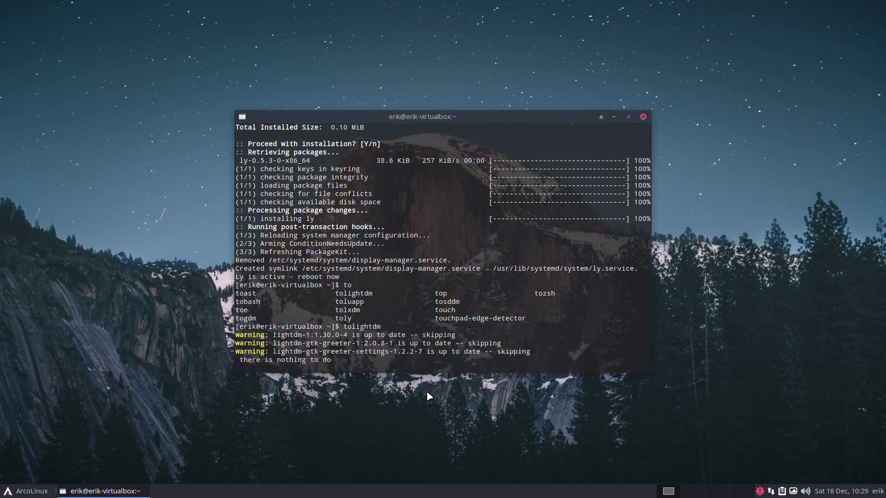
type("sr")
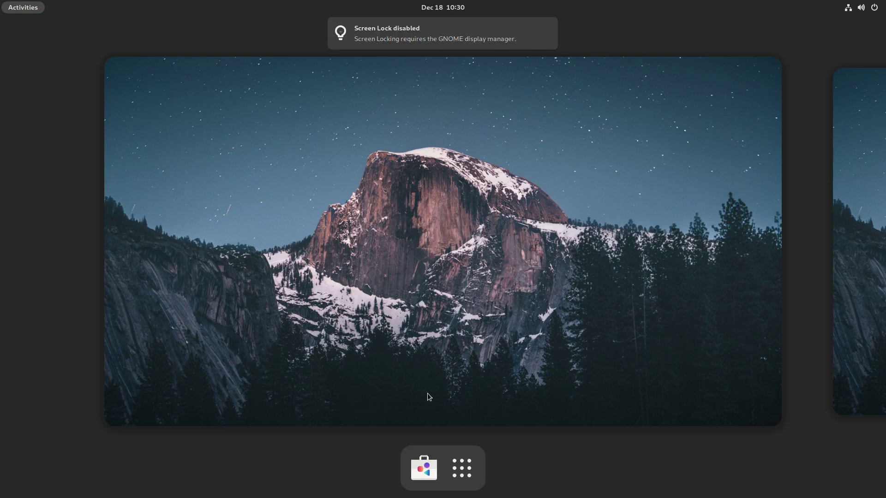
Step: Browse the GNOME application grid, then expand the system menu's Power Off / Log Out options
left_click(395, 323)
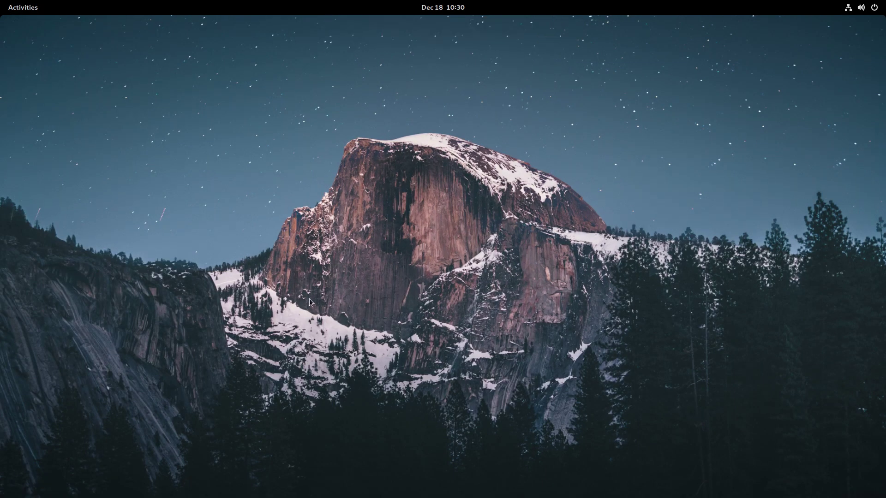
left_click(25, 8)
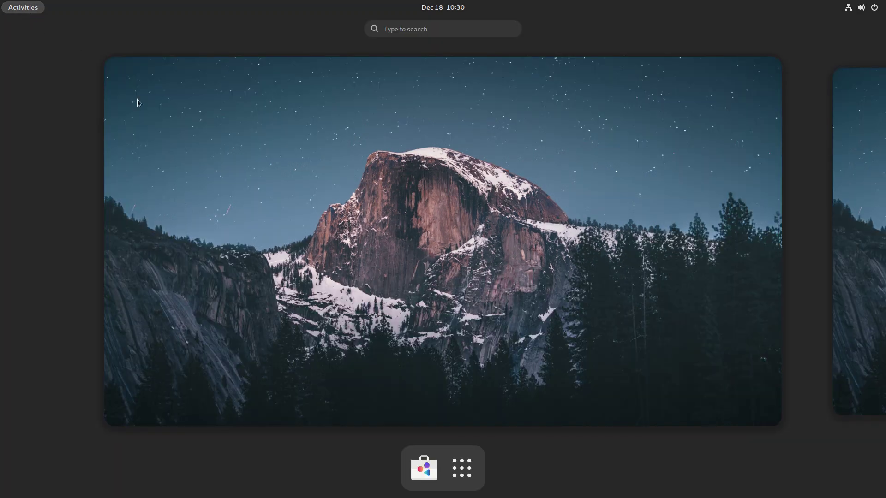
left_click(456, 466)
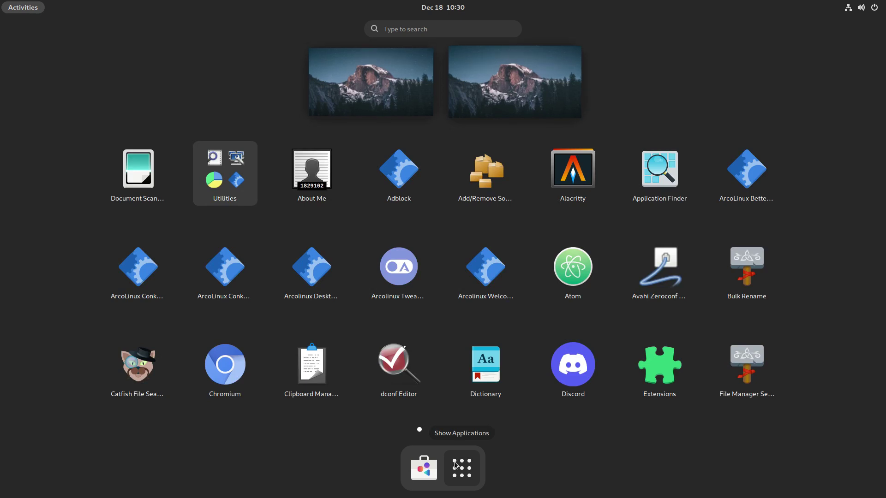
scroll(544, 362, "down", 1)
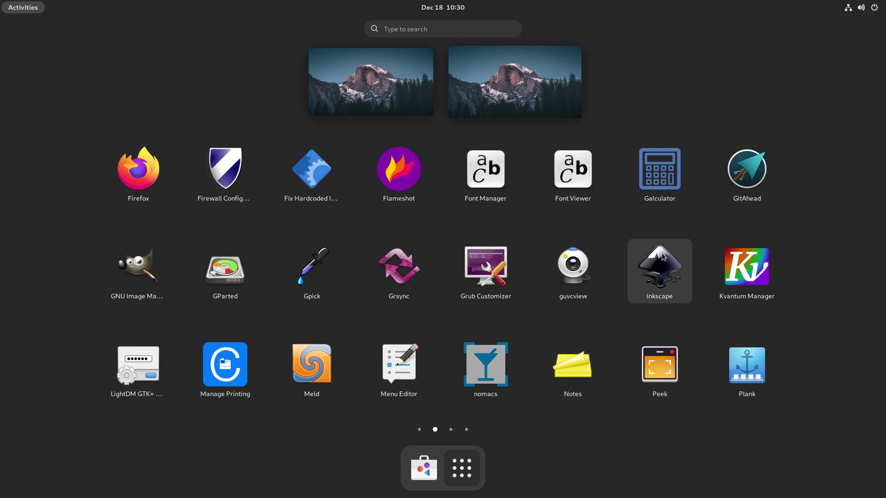
key("Escape")
key("Escape")
left_click(874, 8)
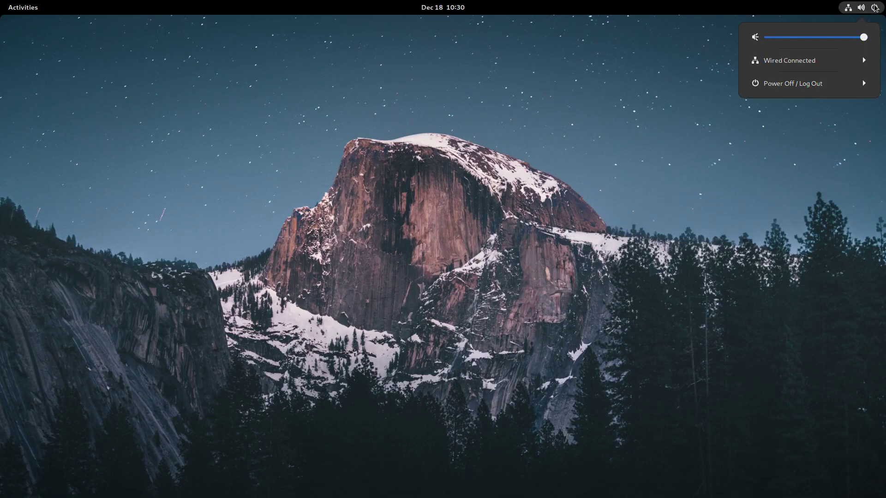
left_click(832, 84)
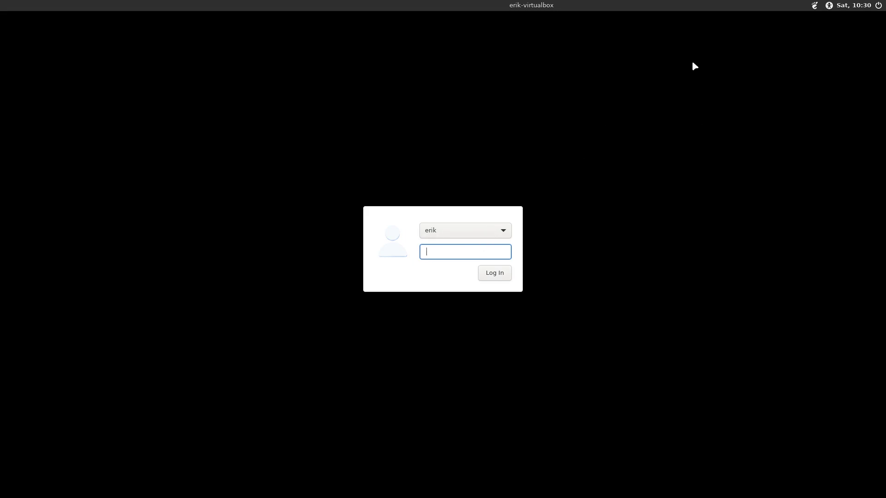
Step: Choose Xfce Session in the LightDM greeter's session list and confirm the choice
left_click(814, 6)
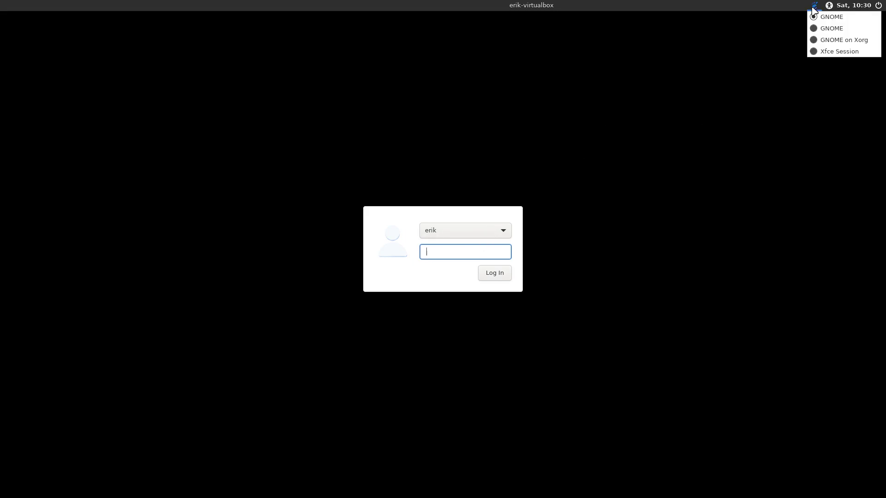
left_click(817, 51)
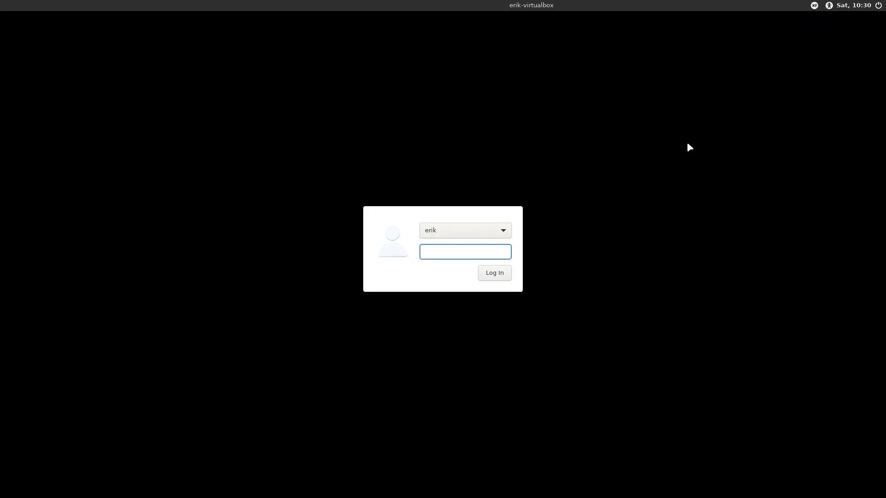
left_click(811, 8)
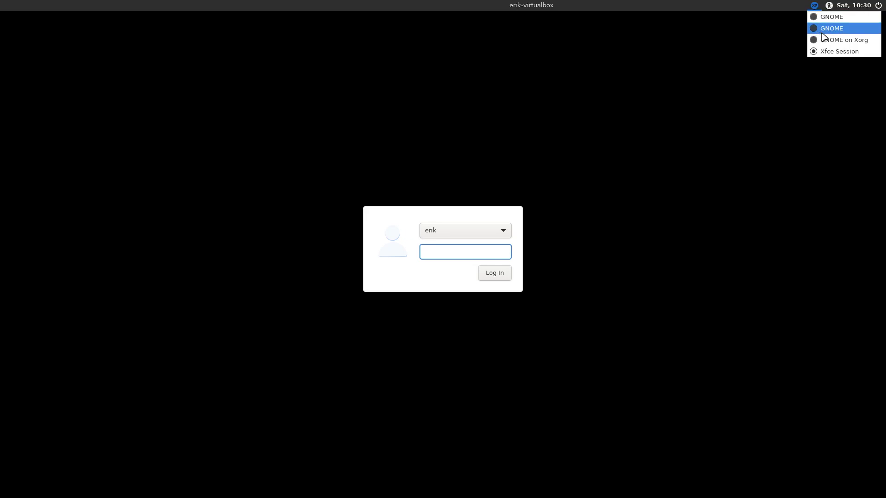
left_click(457, 252)
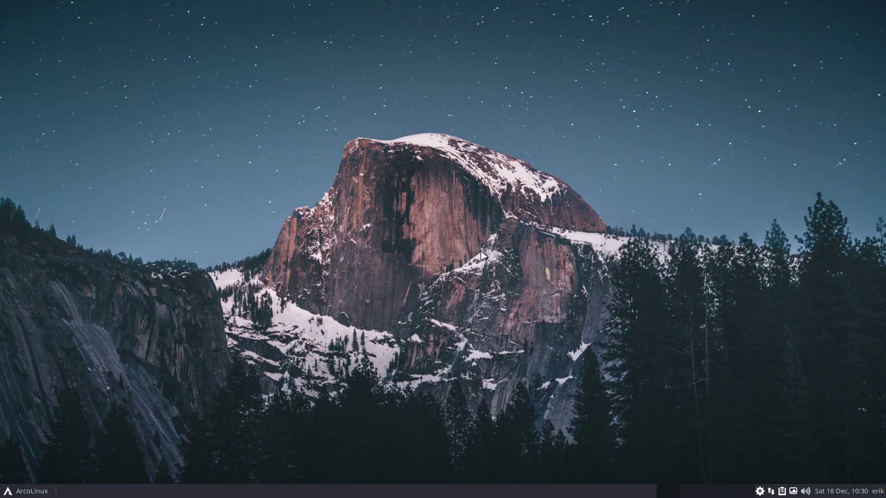
Step: In a new terminal, run arcolinux-install-activate-lightdm-slickgreeter with the sudo password, then reboot with sr
key("super+Return")
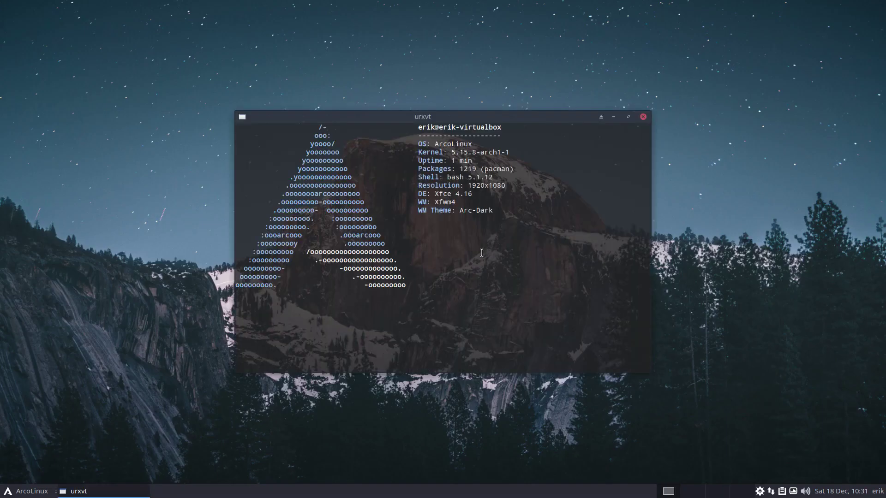
type("arco")
key("Tab")
key("Tab")
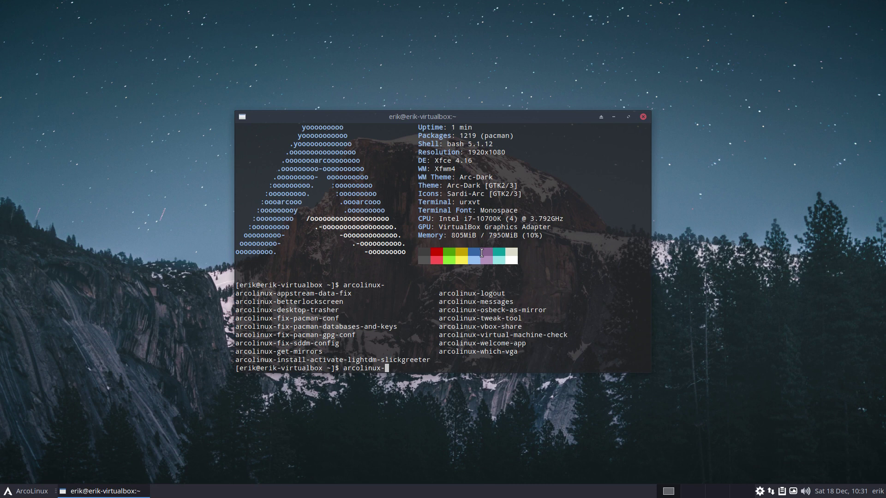
type("inst")
key("Tab")
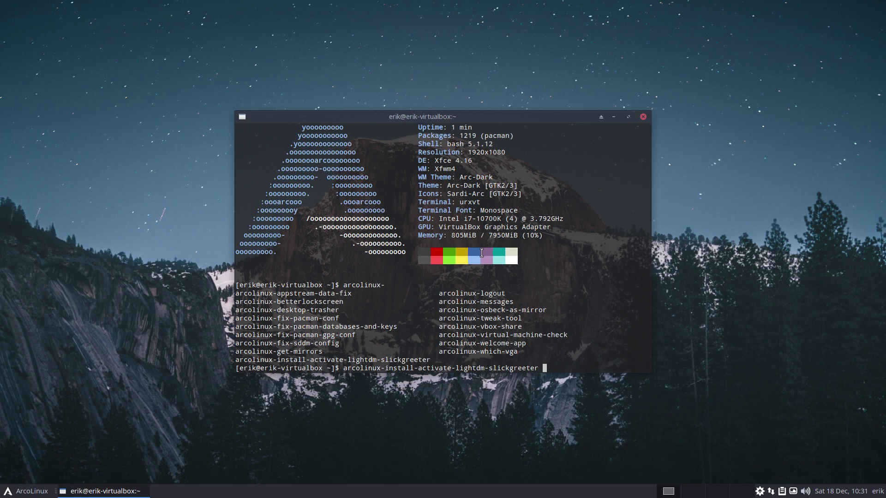
key("Return")
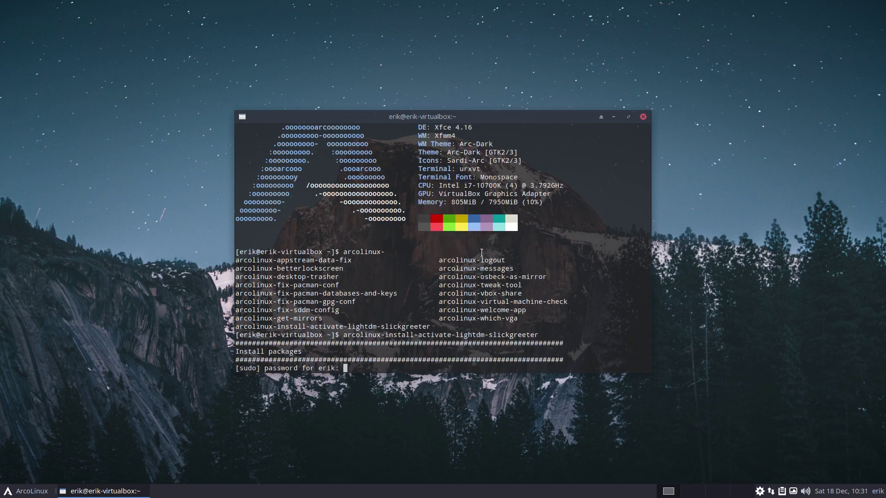
key("Return")
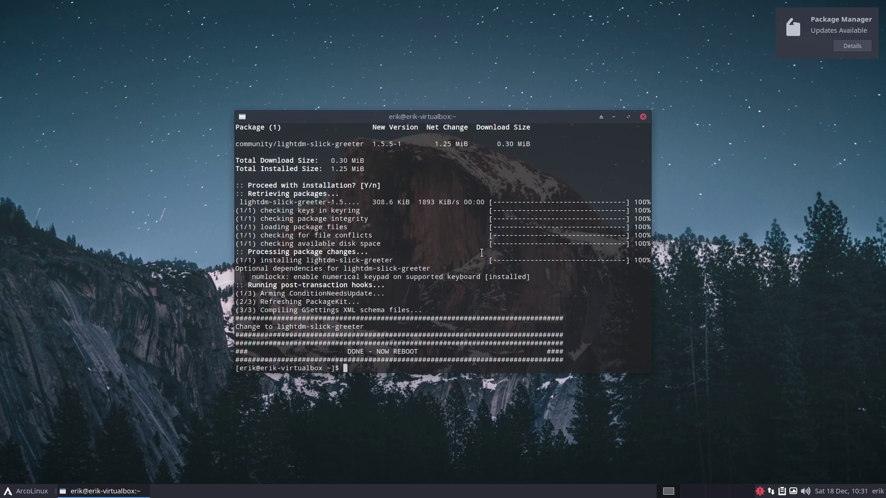
type("sr")
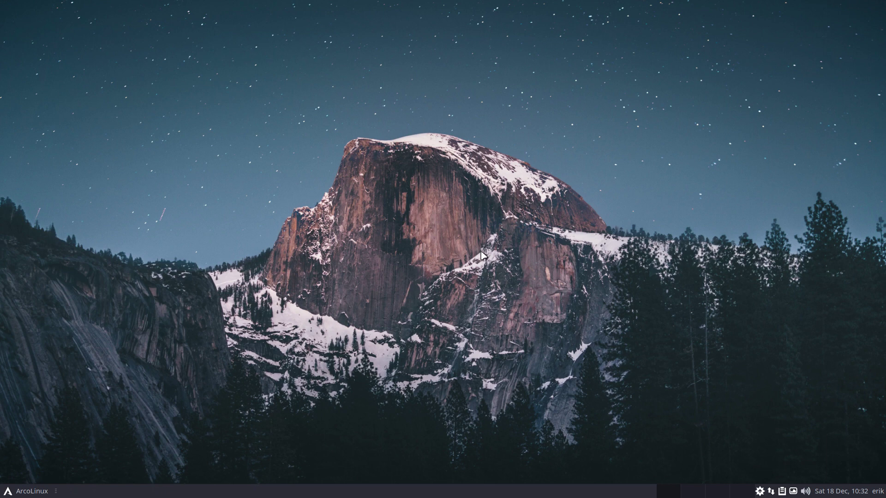
Step: Open urxvt and run togdm to make GDM the display manager
key("super+Return")
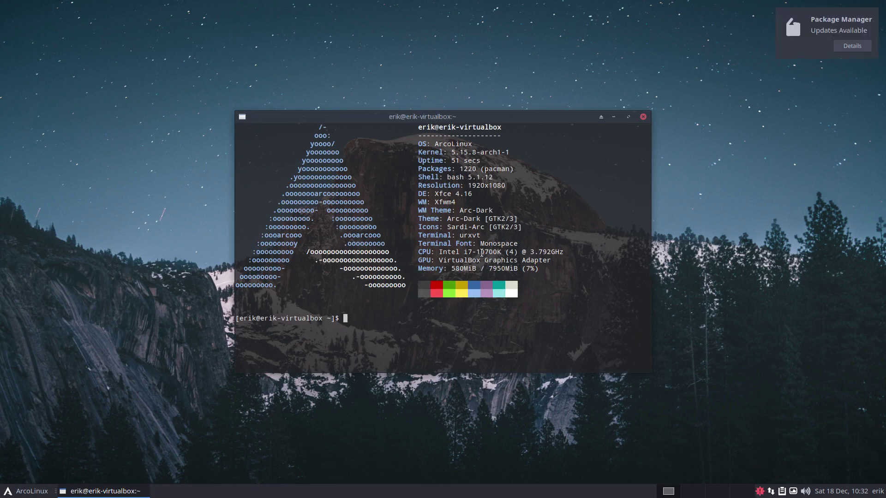
type("to")
type("gdm")
key("Return")
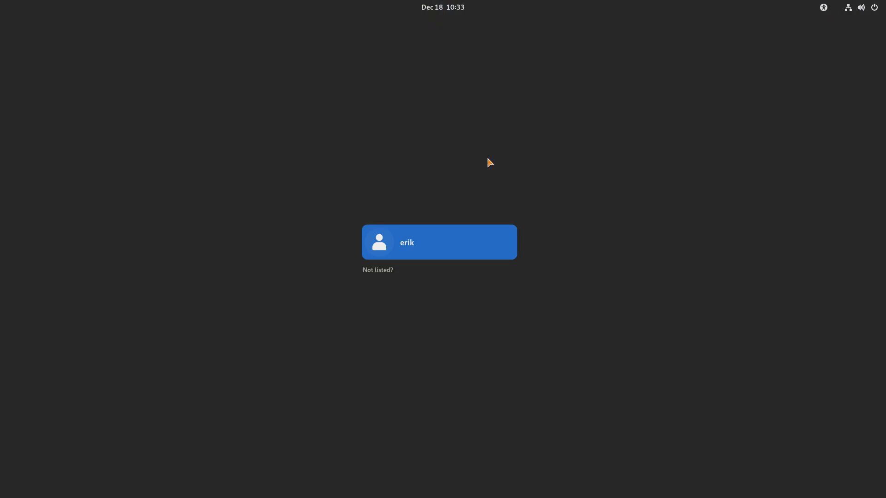
Step: Switch the VM to the tty2 text console and log in with the user name
key("Control_R+f")
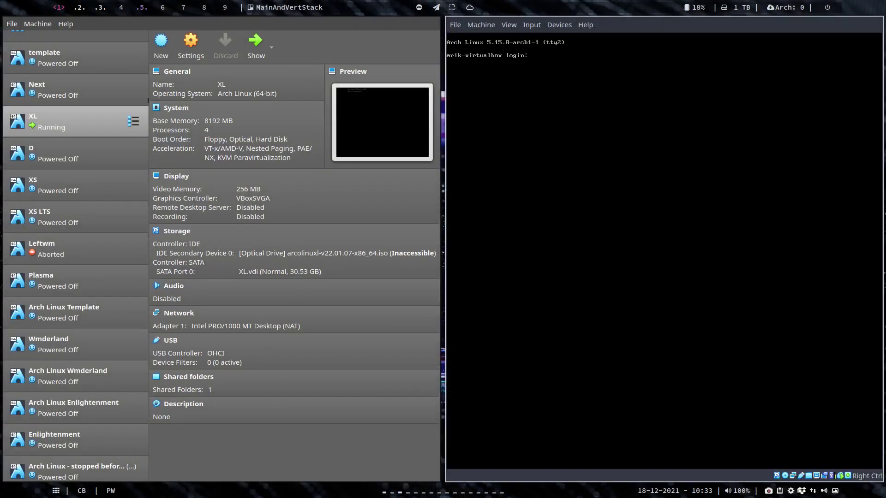
type("erik")
key("Return")
key("Return")
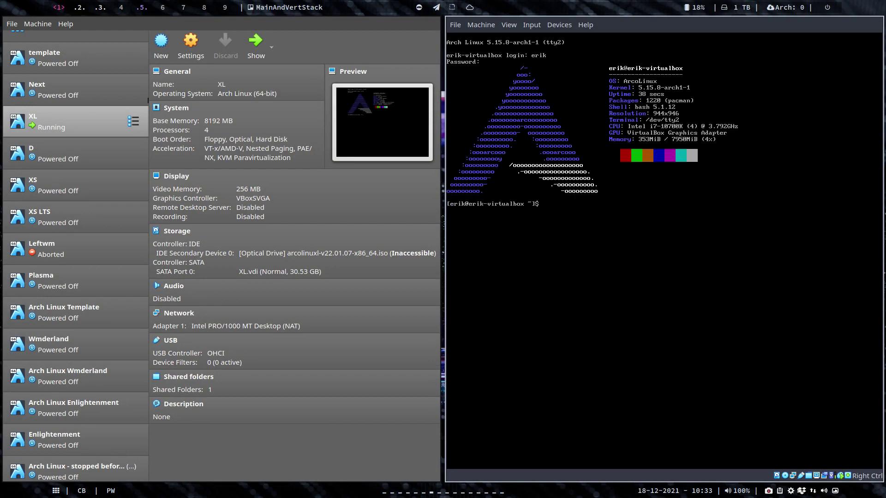
Step: Run tolxdm with the sudo password to activate LXDM, then reboot the VM
type("t")
type("olxd")
key("Return")
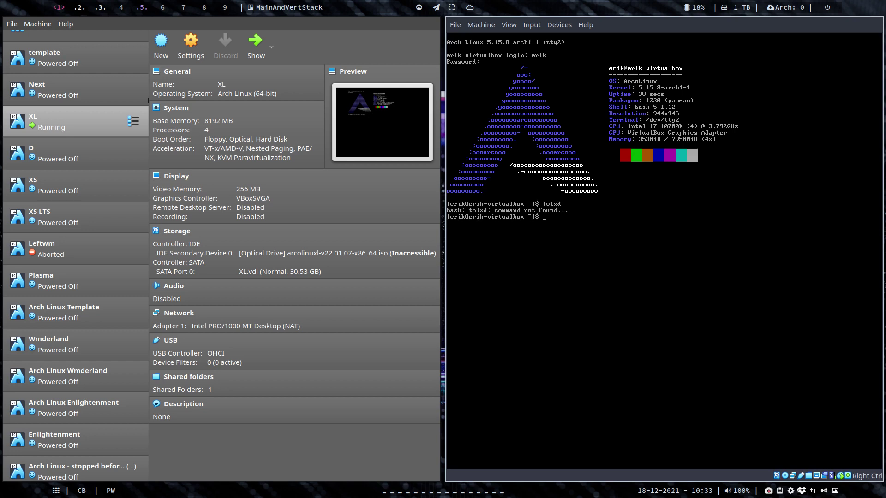
key("Up")
key("Return")
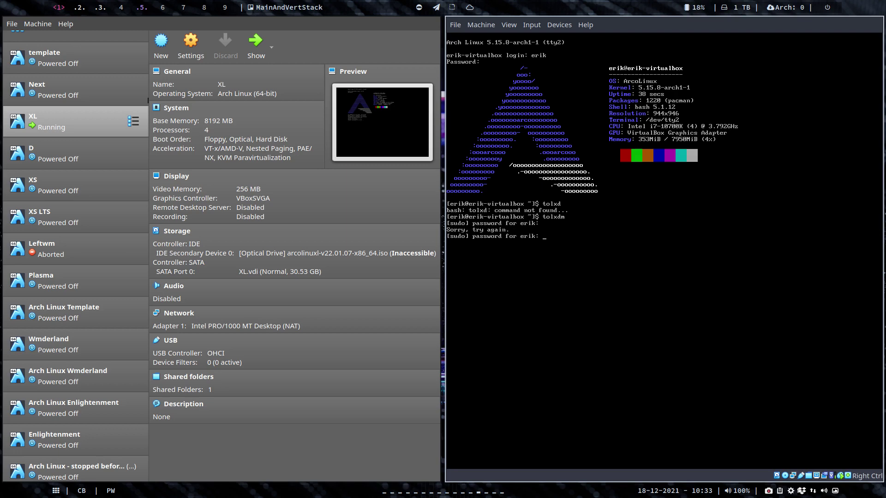
key("Return")
type("reboot")
key("Return")
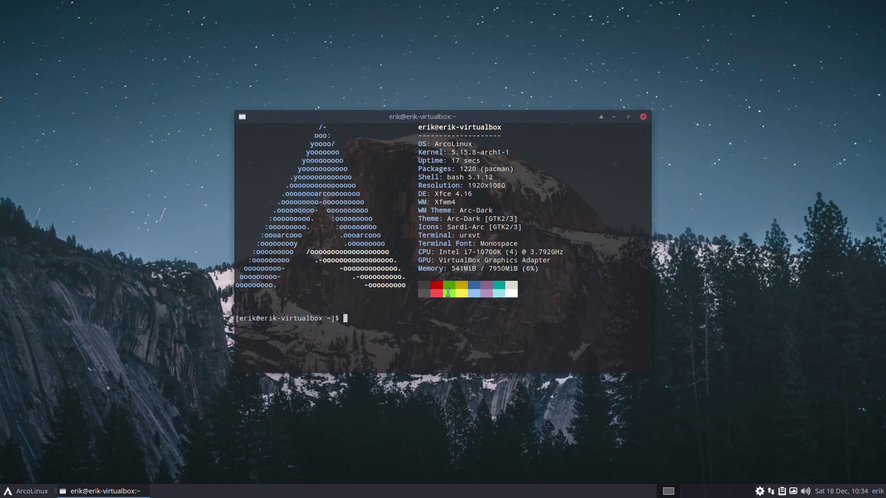
Step: List the available arcolinux- scripts and the install script completions, then clear the line
type("arcolinux-")
key("Tab")
key("Tab")
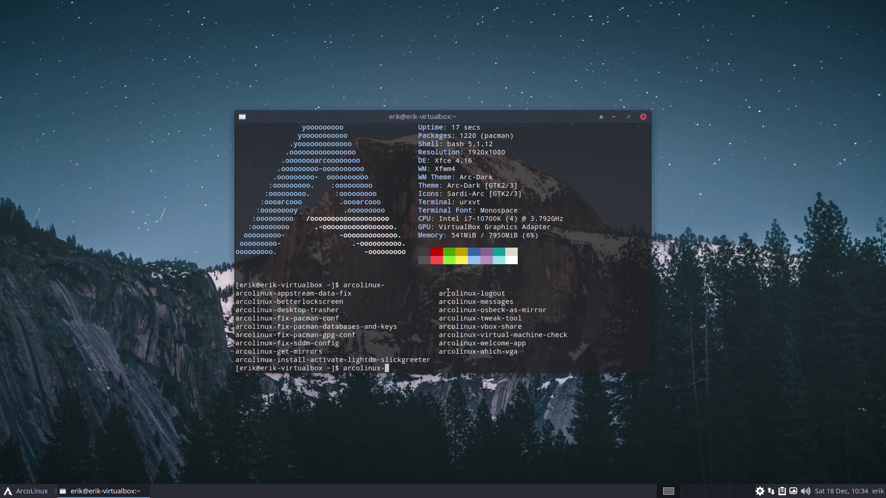
type("inst")
key("Tab")
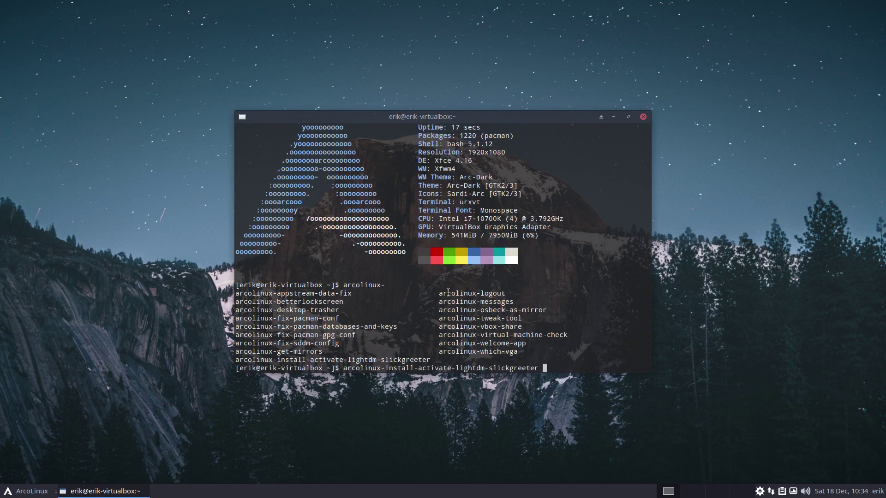
key("BackSpace")
key("BackSpace")
key("BackSpace")
key("BackSpace")
key("BackSpace")
key("BackSpace")
key("BackSpace")
key("BackSpace")
key("BackSpace")
key("BackSpace")
key("BackSpace")
key("BackSpace")
key("BackSpace")
key("BackSpace")
key("BackSpace")
key("BackSpace")
key("BackSpace")
key("BackSpace")
key("BackSpace")
key("BackSpace")
key("BackSpace")
key("BackSpace")
key("BackSpace")
key("BackSpace")
key("BackSpace")
key("BackSpace")
key("BackSpace")
key("BackSpace")
key("BackSpace")
key("BackSpace")
key("BackSpace")
key("BackSpace")
key("BackSpace")
key("BackSpace")
key("BackSpace")
key("BackSpace")
key("BackSpace")
key("BackSpace")
key("BackSpace")
key("BackSpace")
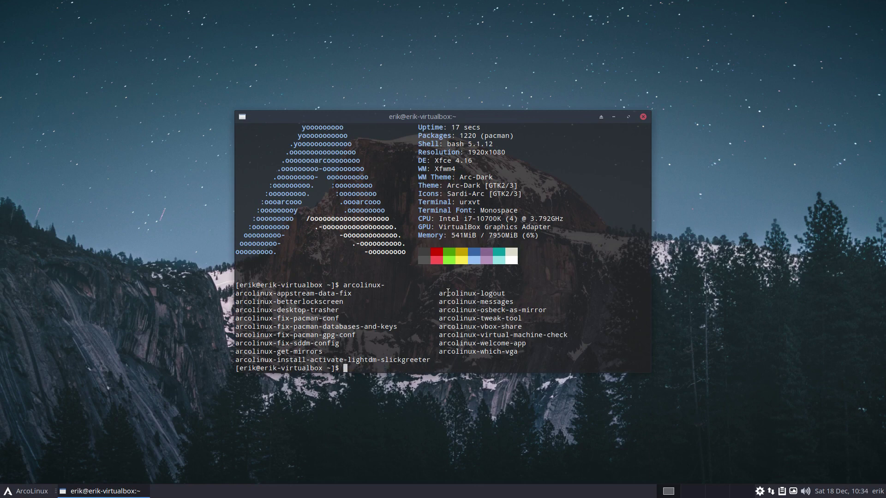
Step: Start a full system update with the sudo password and cancel it at the Proceed prompt
type("update")
key("Return")
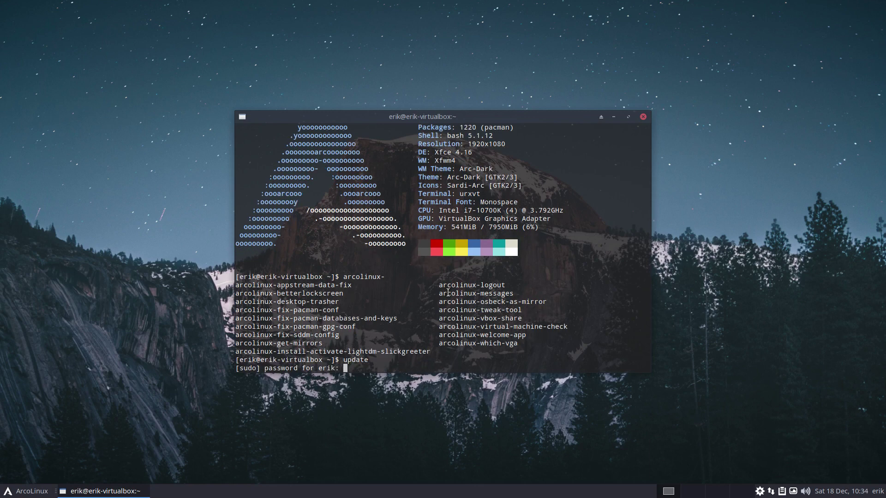
key("Return")
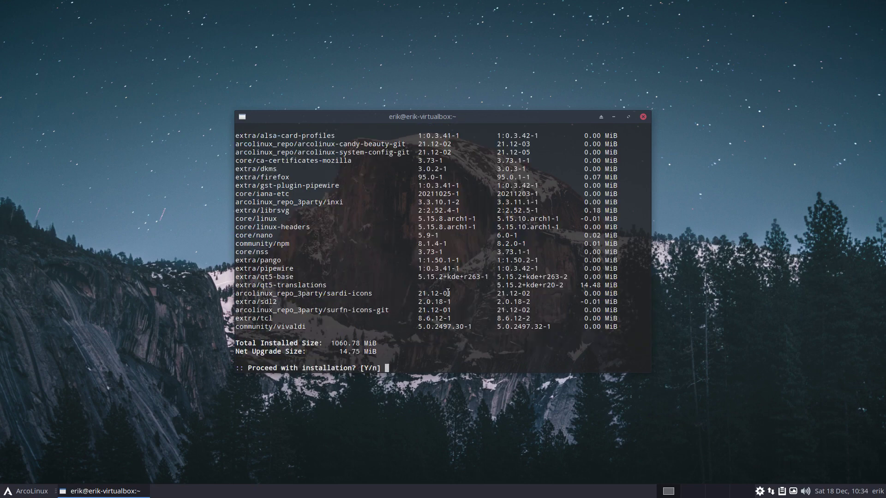
key("ctrl+c")
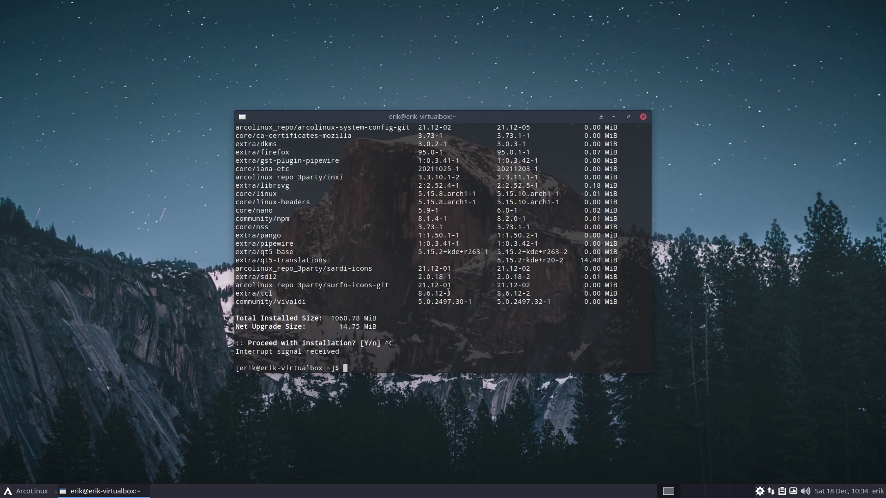
Step: Enter the npacman alias for editing /etc/pacman.conf
type("arcol")
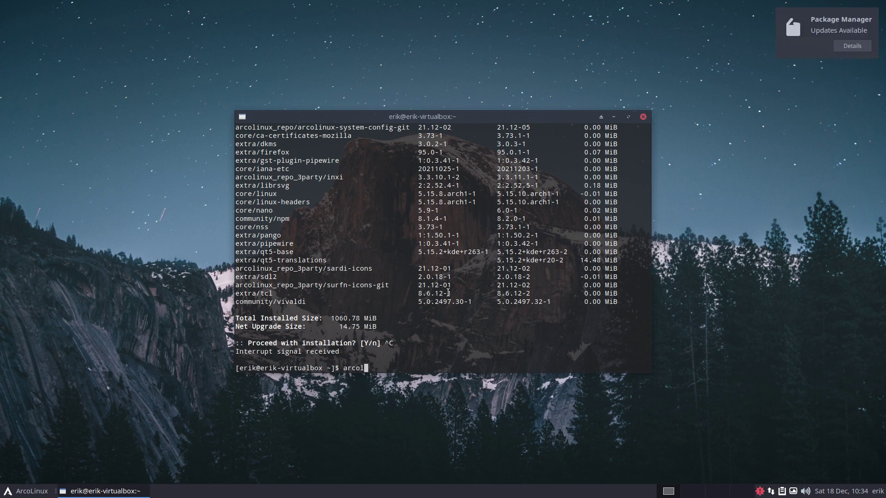
key("BackSpace")
key("BackSpace")
key("BackSpace")
key("BackSpace")
key("BackSpace")
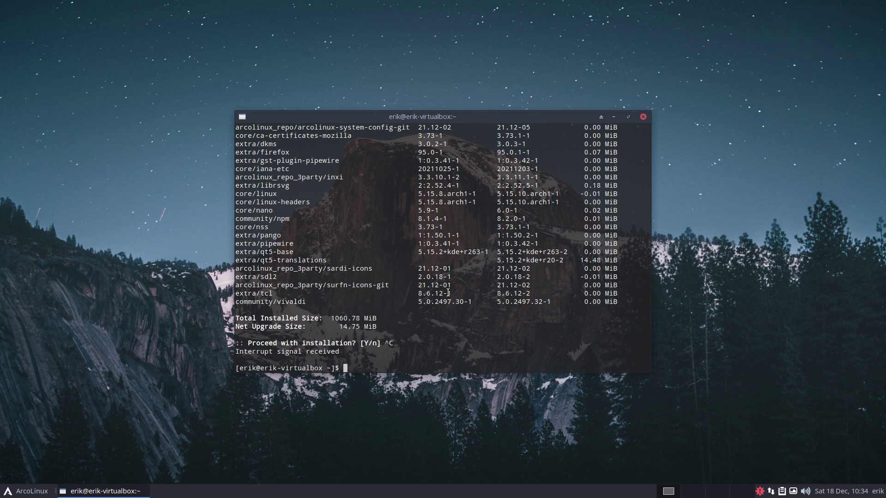
type("npacman")
Step: Uncomment the header, SigLevel and Include lines of [arcolinux_repo_testing] in /etc/pacman.conf and save
key("Return")
key("Page_Down")
key("Page_Down")
key("Page_Down")
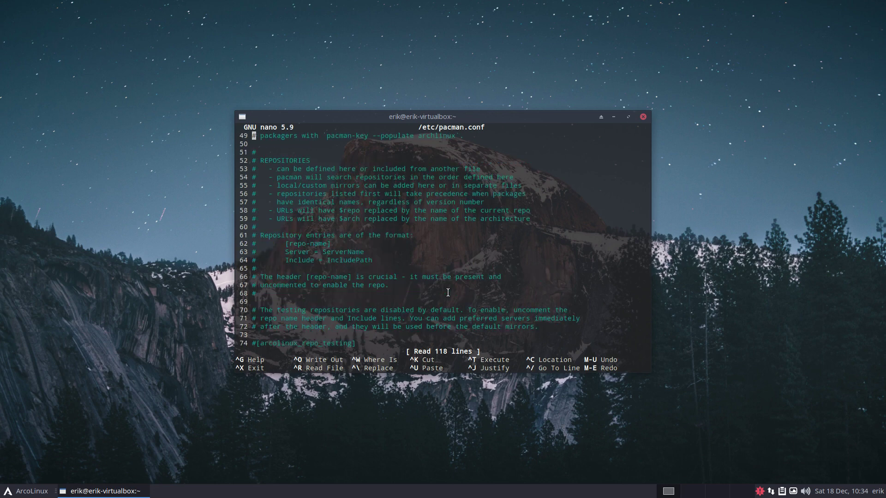
key("Down")
key("Delete")
key("Down")
key("Delete")
key("Down")
key("Delete")
key("ctrl+x")
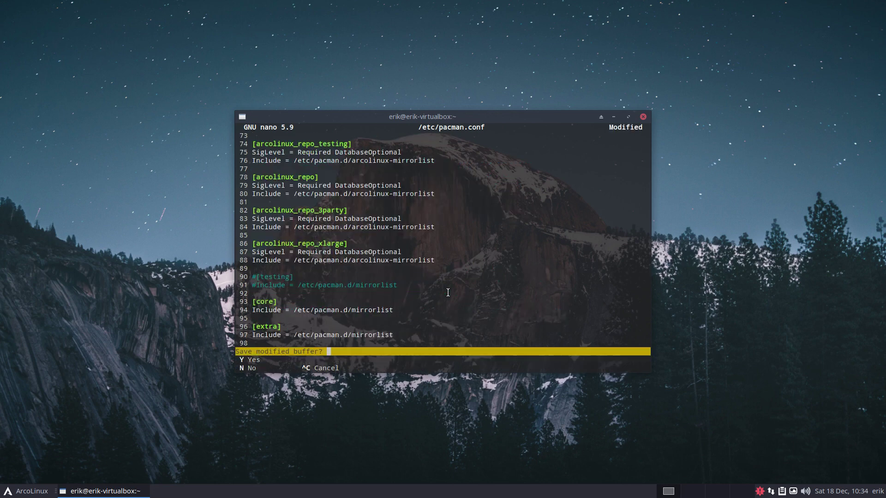
key("y")
key("Return")
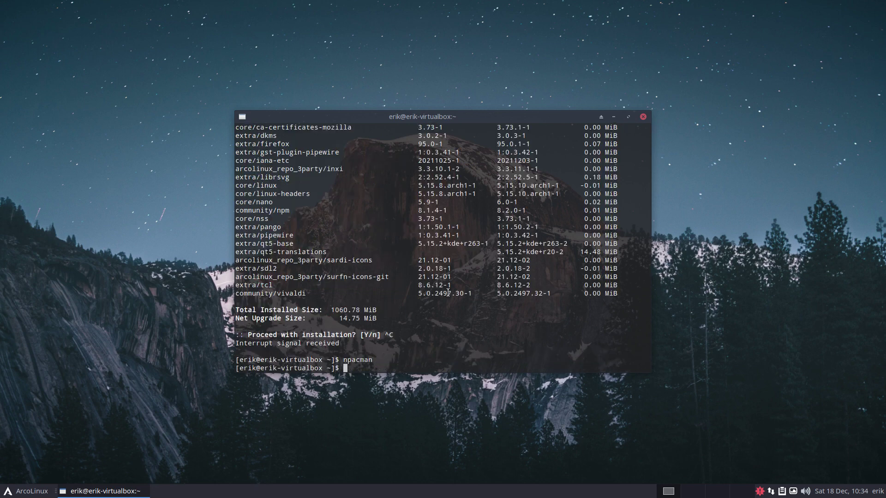
Step: Sync the package database with 'sudo pacman -Sy', fixing the pacman typo
type("sudo pamcan -Sy")
key("Return")
key("Up")
key("Left")
key("Left")
key("Left")
key("Left")
key("Left")
key("Left")
key("BackSpace")
key("BackSpace")
type("mac")
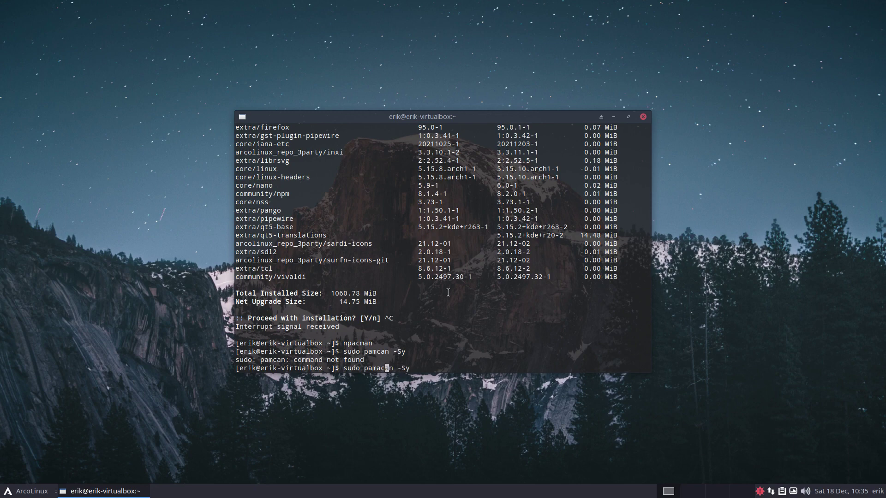
key("Delete")
key("Delete")
key("Delete")
key("Left")
key("BackSpace")
key("BackSpace")
key("Right")
type("man")
key("Return")
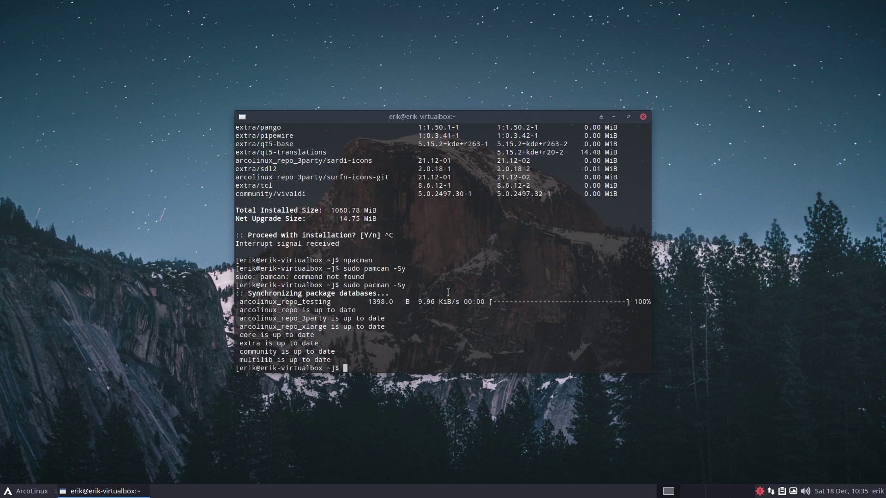
Step: Install arcolinux-system-config-dev-git, accepting removal of the conflicting package
type("sudo pacman -S arcolinux-system")
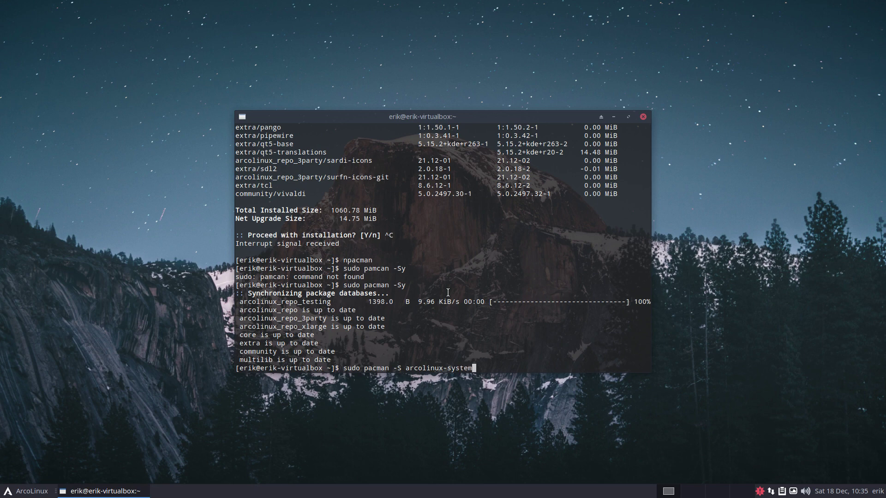
type("-config-dev-git")
key("Return")
type("y")
key("Return")
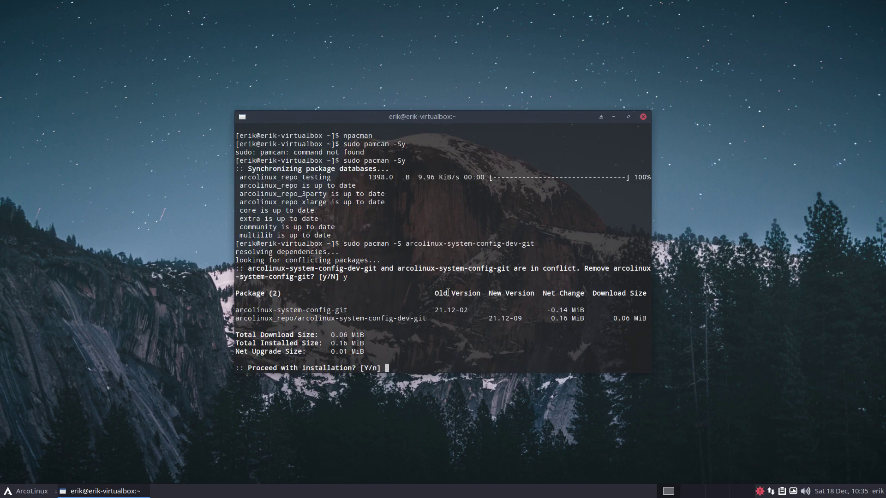
key("Return")
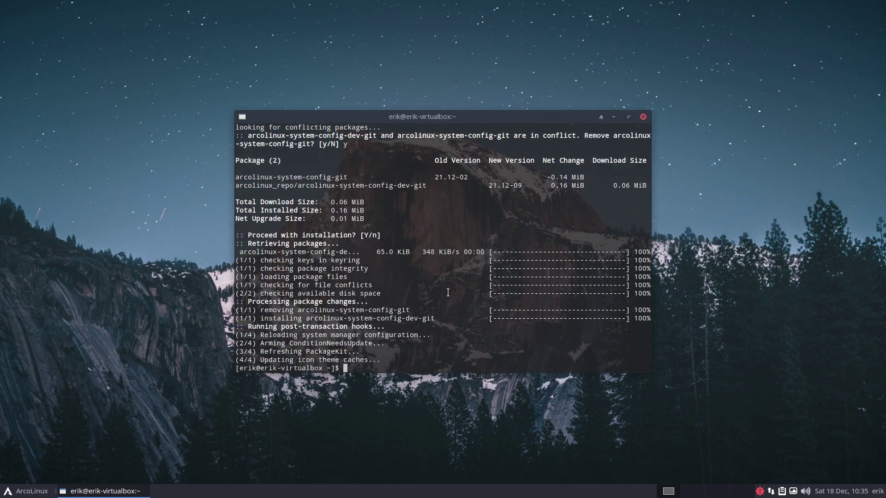
Step: Run the arcolinux install-activate lxdm-minimalo script, then type tolxdm
type("arcolinux-")
key("Tab")
key("Tab")
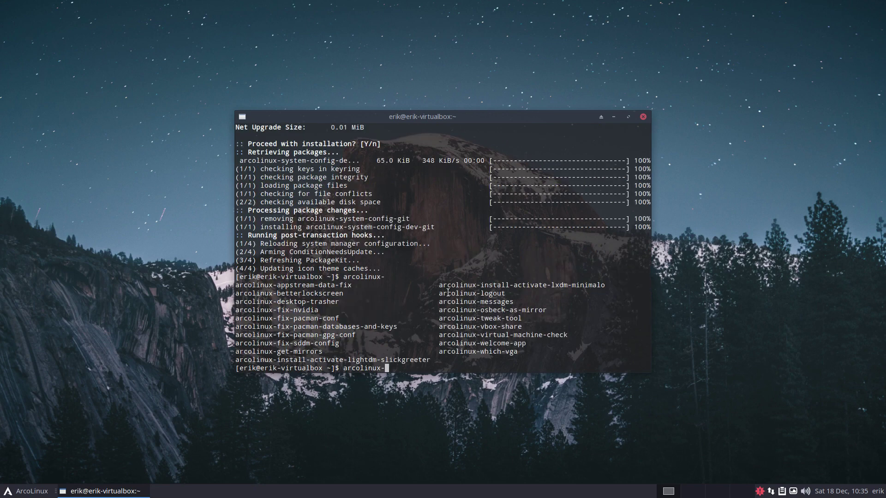
type("inst")
key("Tab")
type("l")
type("x")
key("Tab")
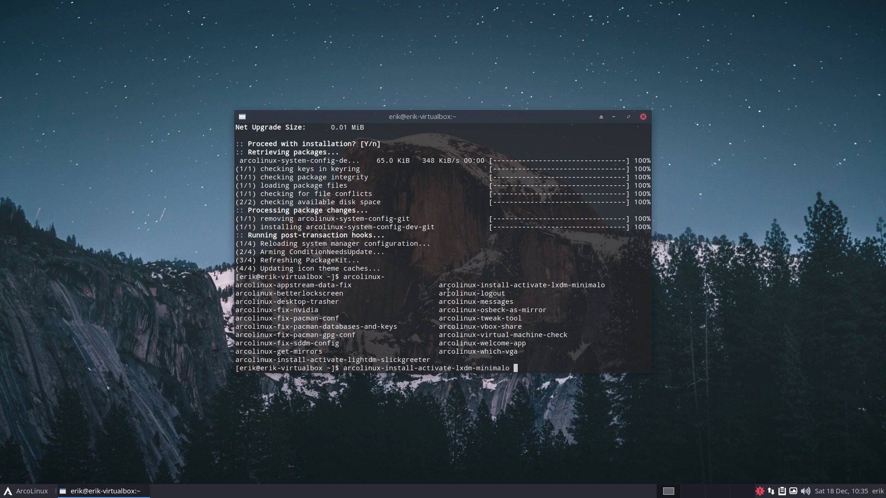
key("Return")
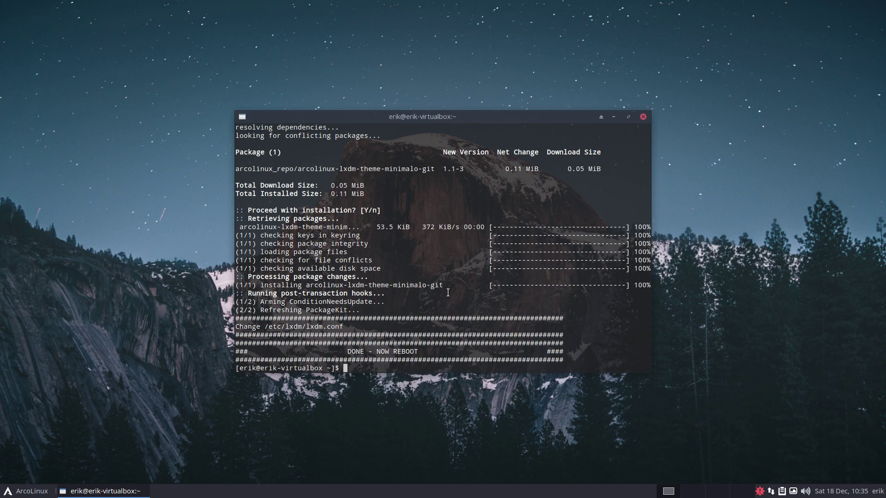
type("tolxdm")
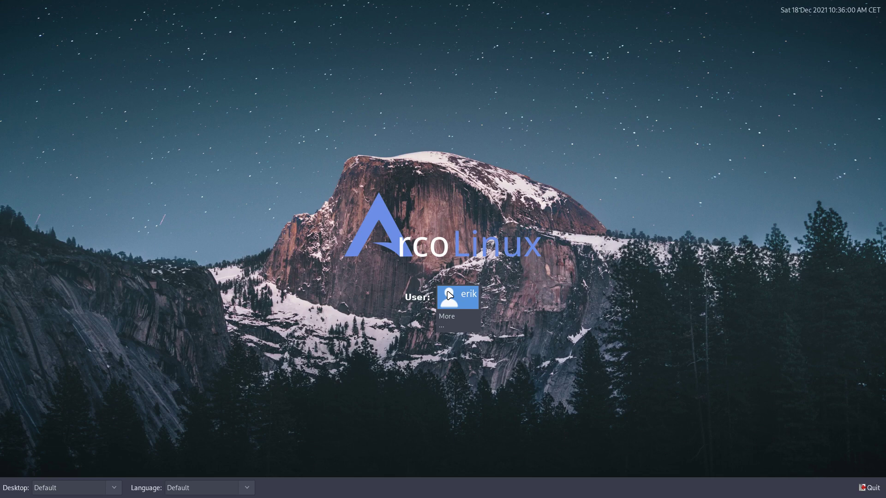
Step: Check the LXDM Desktop and Language lists, then select the user account to sign in
left_click(68, 490)
left_click(205, 468)
left_click(208, 487)
left_click(257, 404)
left_click(459, 297)
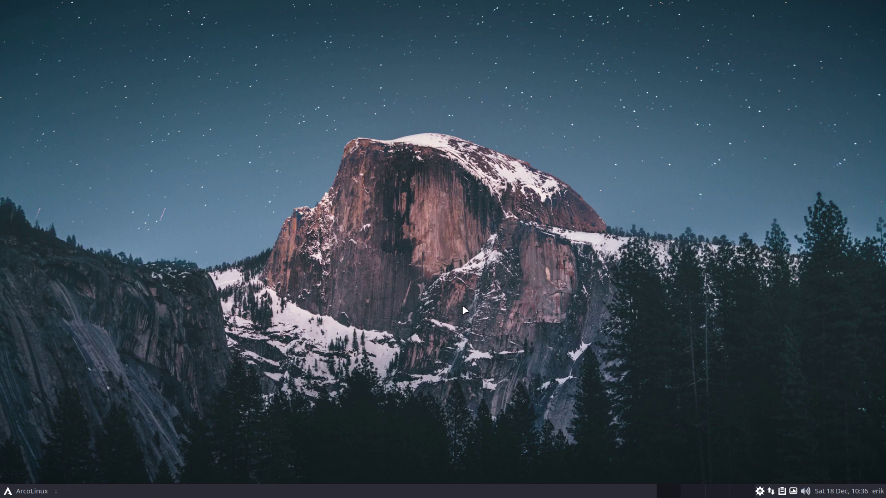
Step: Open a terminal and run toly to switch to the Ly display manager
key("ctrl+alt+Return")
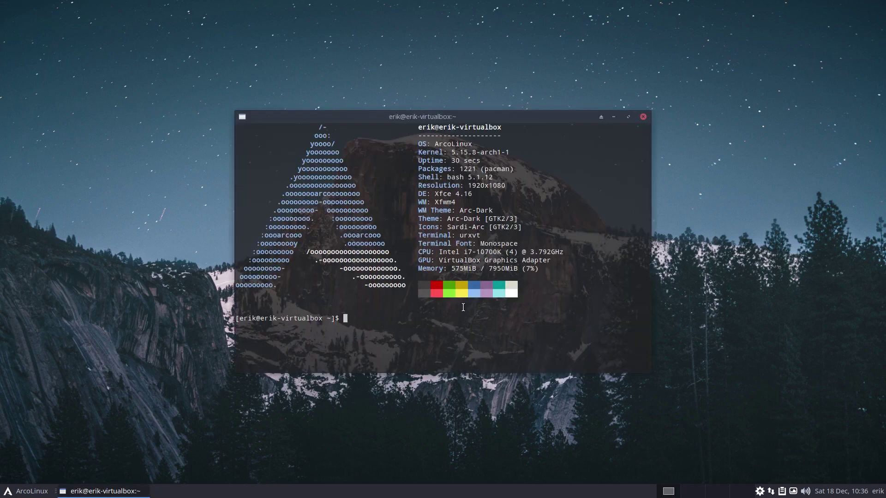
type("toly")
key("Return")
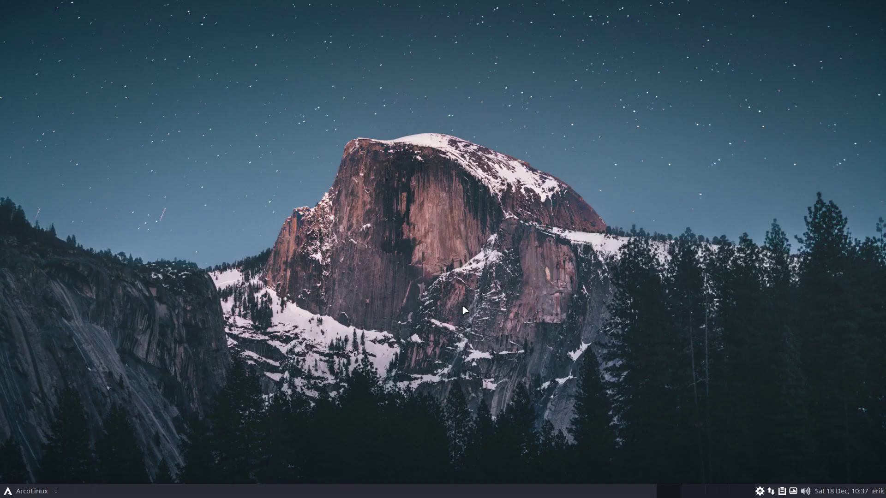
key("ctrl+alt+Return")
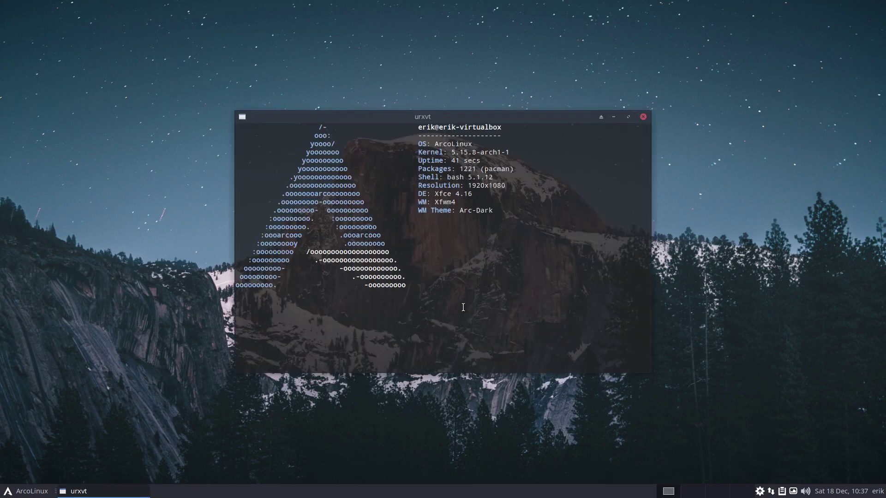
type("evb")
key("BackSpace")
key("BackSpace")
type("b")
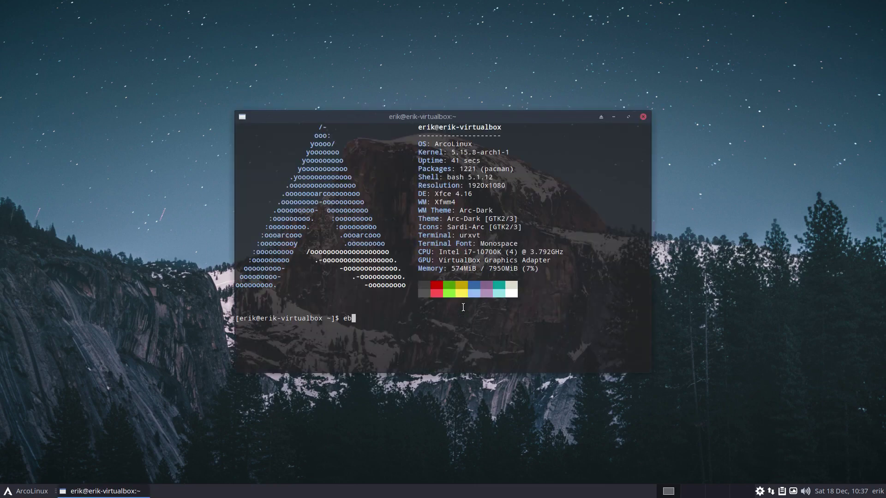
key("BackSpace")
type("nv")
key("Return")
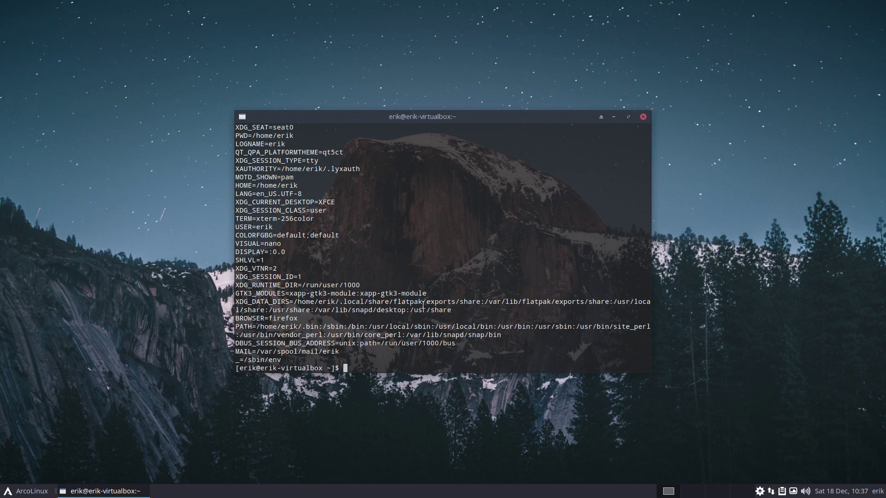
scroll(446, 195, "up", 2)
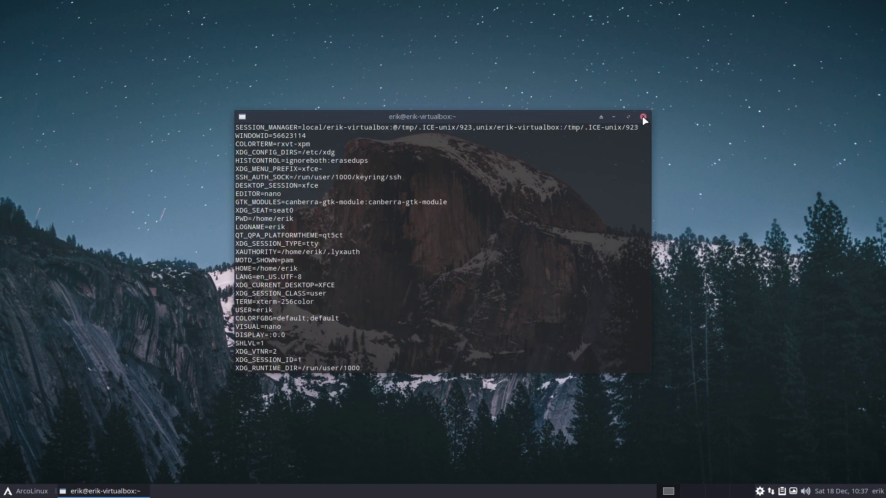
left_click(643, 117)
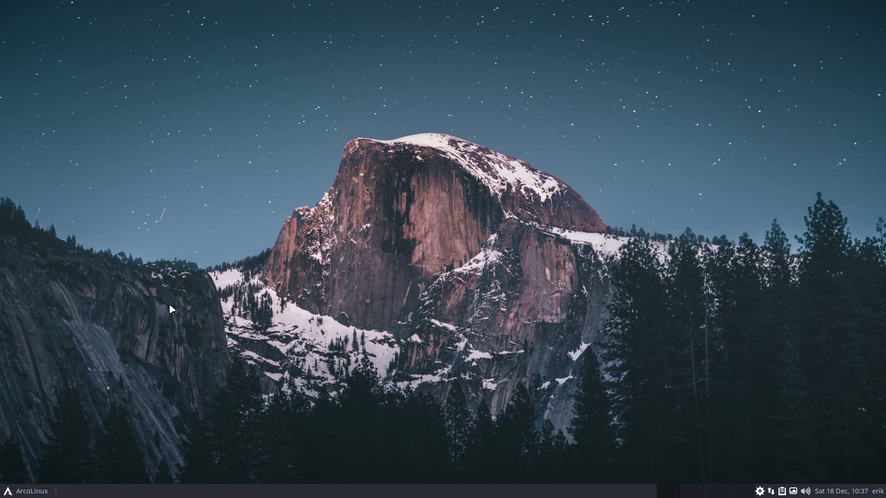
Step: Open a terminal and run tosddm to switch back to SDDM
key("ctrl+alt+Return")
type("tosd")
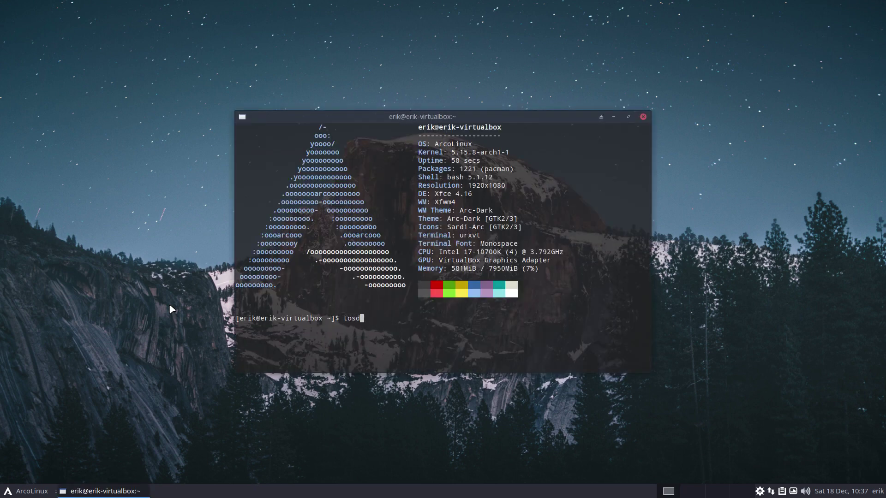
type("dm")
key("Return")
key("Return")
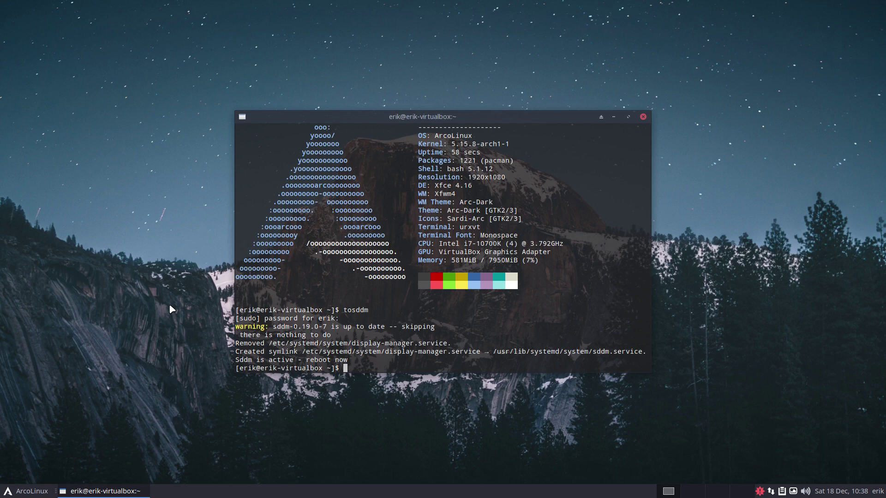
Step: Launch Chromium maximized, search 'arch wiki display manager', and accept Google's cookies
key("ctrl+alt+g")
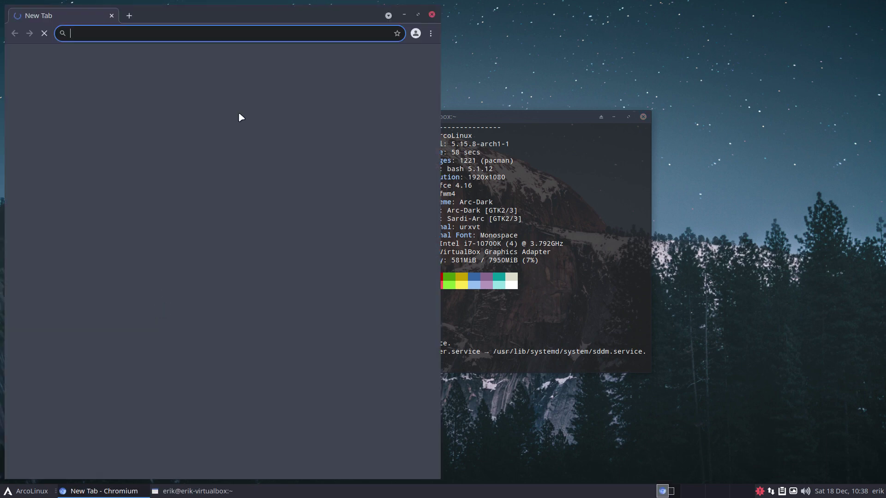
double_click(326, 9)
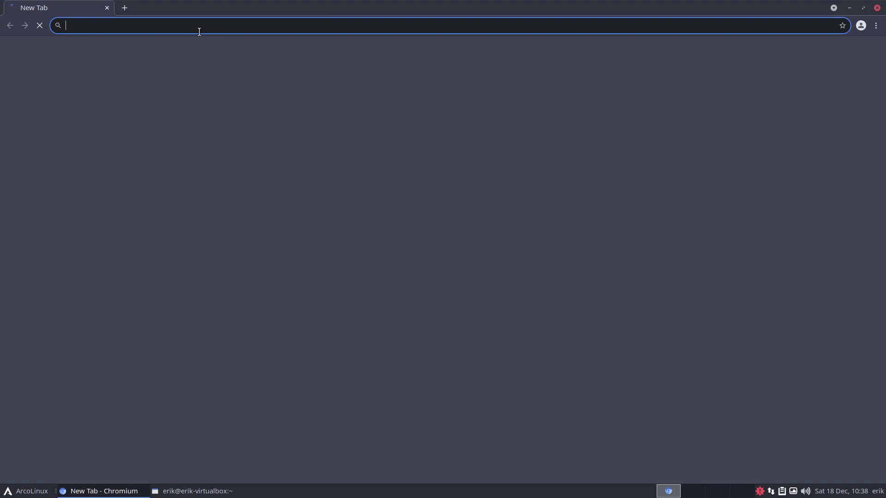
type("ach")
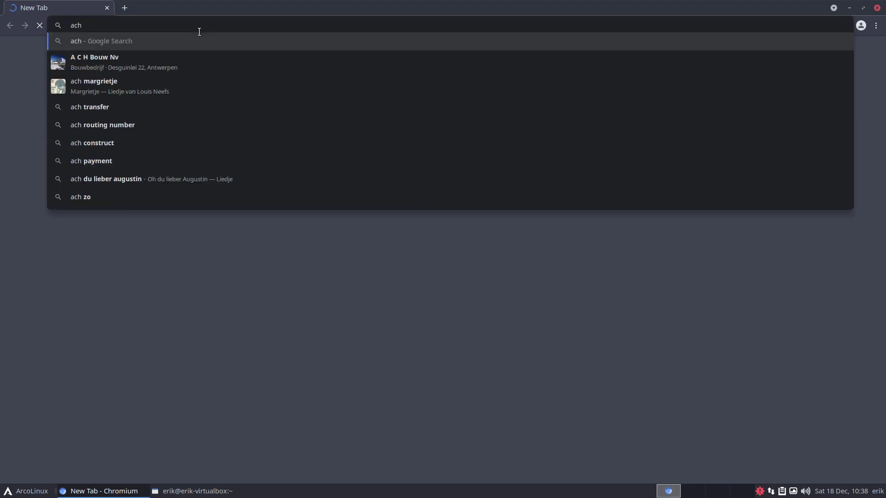
key("BackSpace")
key("BackSpace")
type("rch wiki ")
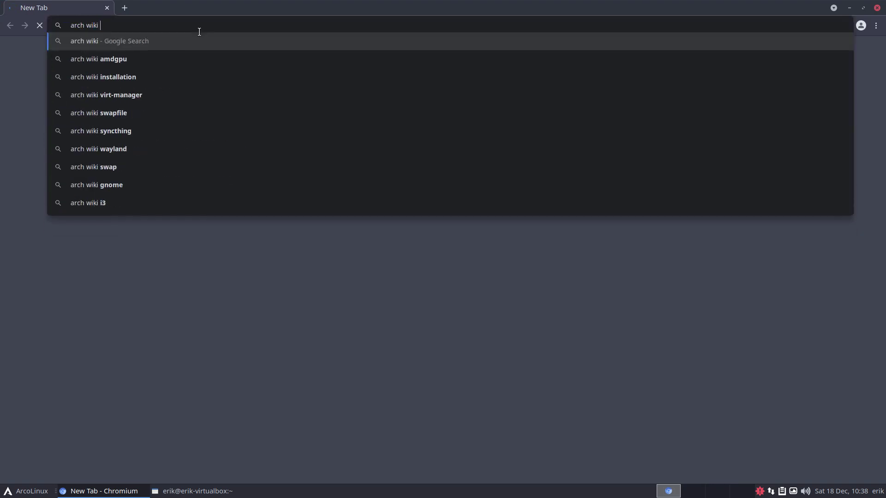
type("displa")
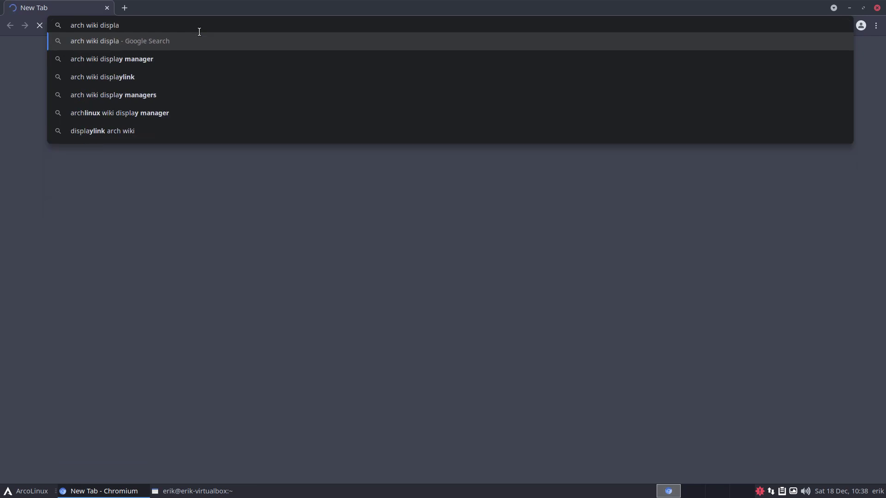
key("Down")
key("Return")
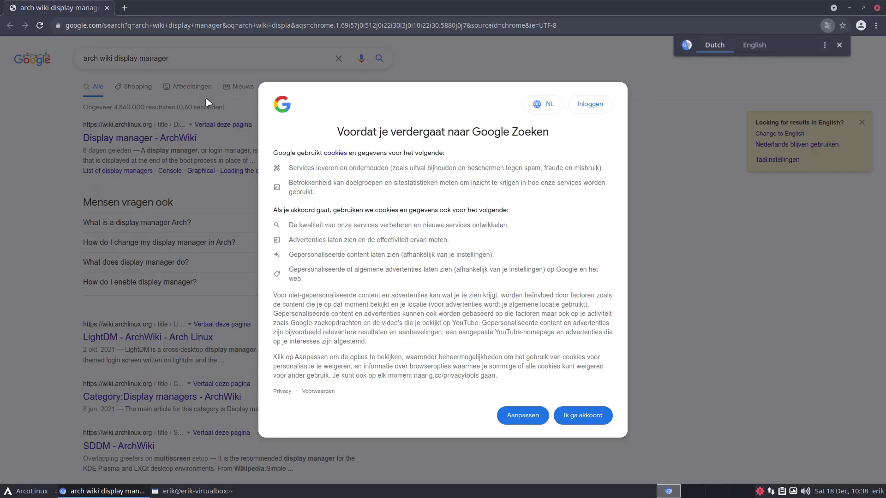
left_click(574, 407)
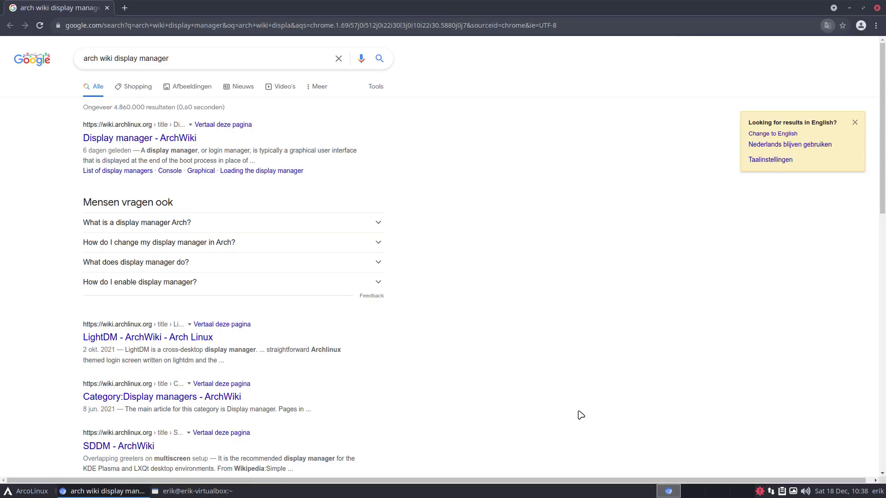
Step: Open the Display manager - ArchWiki result and highlight the Ly entry's description
left_click(183, 146)
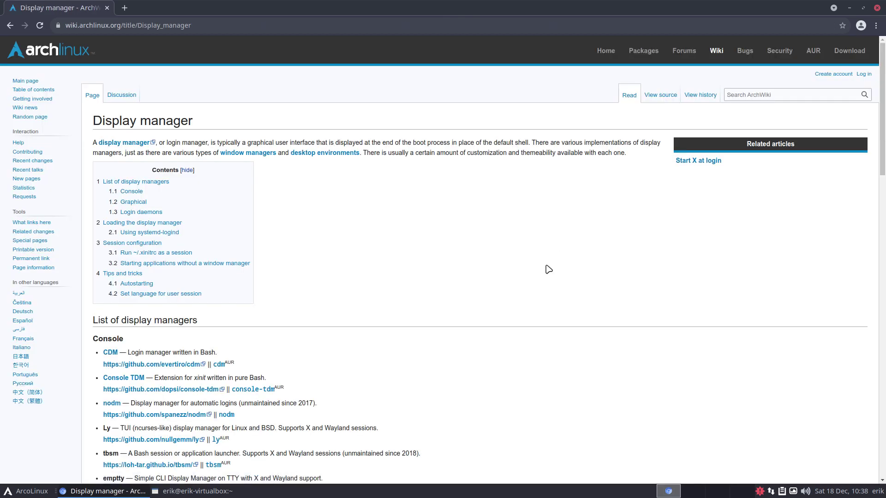
scroll(258, 307, "down", 1)
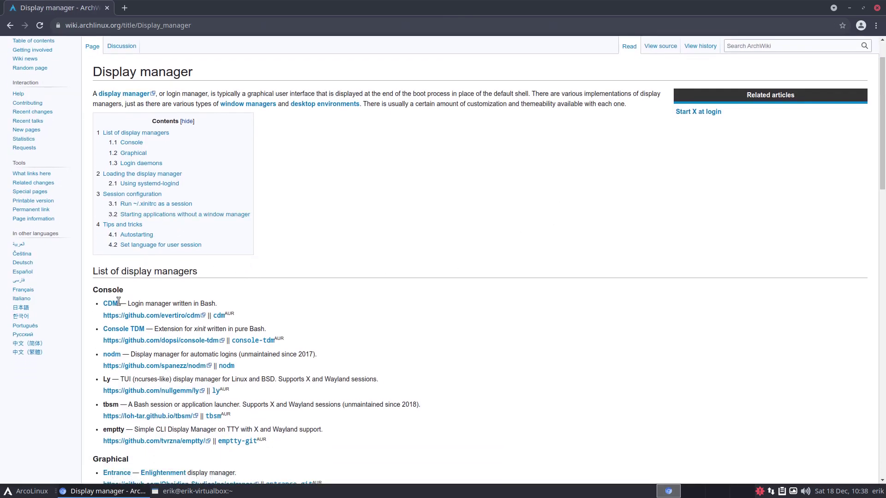
left_click_drag(103, 379, 452, 383)
Step: Scroll through the article, cancel the keyring unlock prompt, and return to the top
scroll(238, 429, "down", 3)
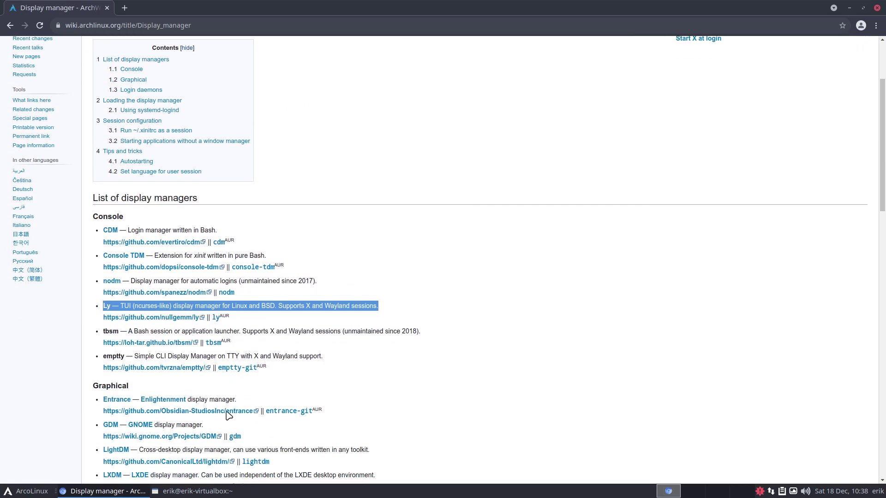
scroll(106, 390, "down", 1)
scroll(107, 390, "down", 2)
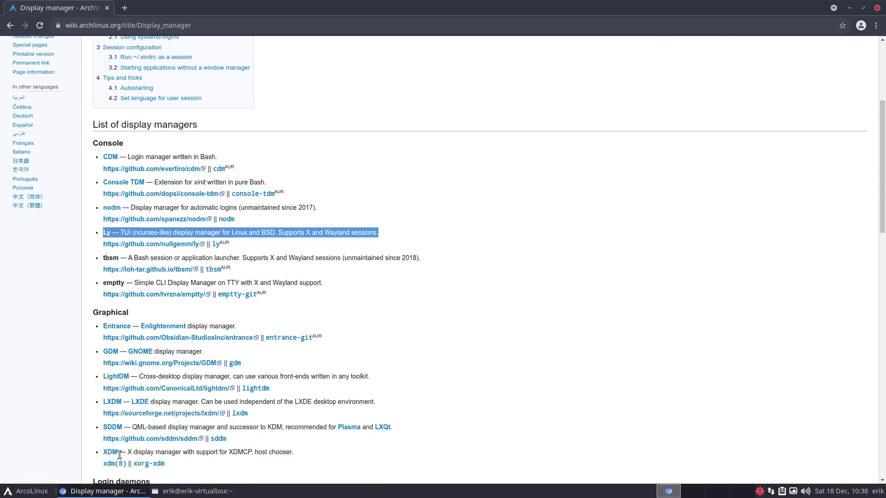
scroll(342, 448, "down", 5)
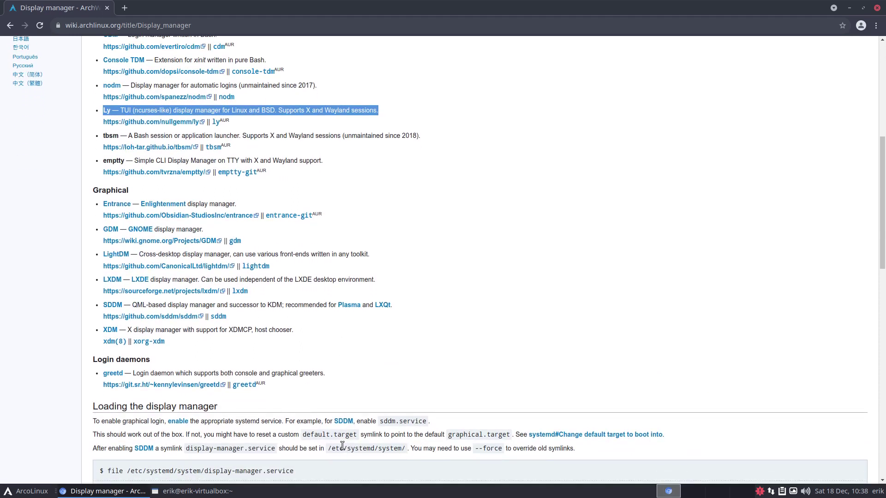
scroll(343, 446, "up", 10)
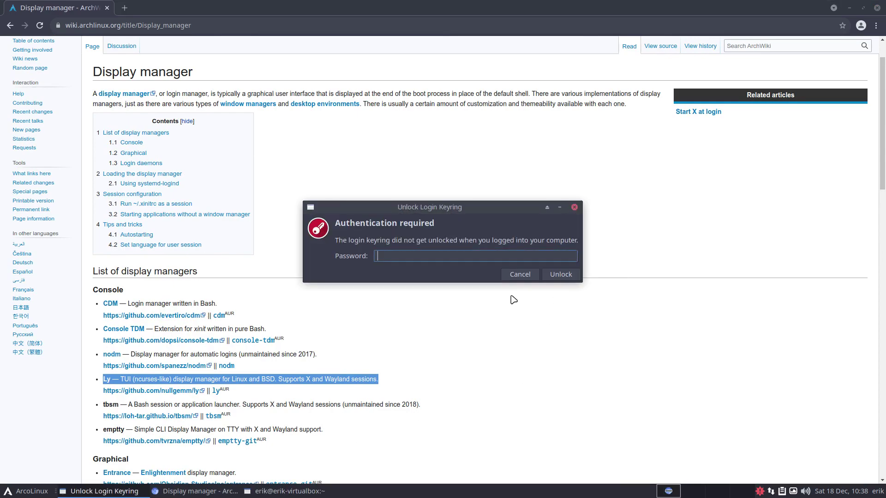
left_click(520, 275)
scroll(202, 328, "down", 3)
scroll(202, 327, "down", 15)
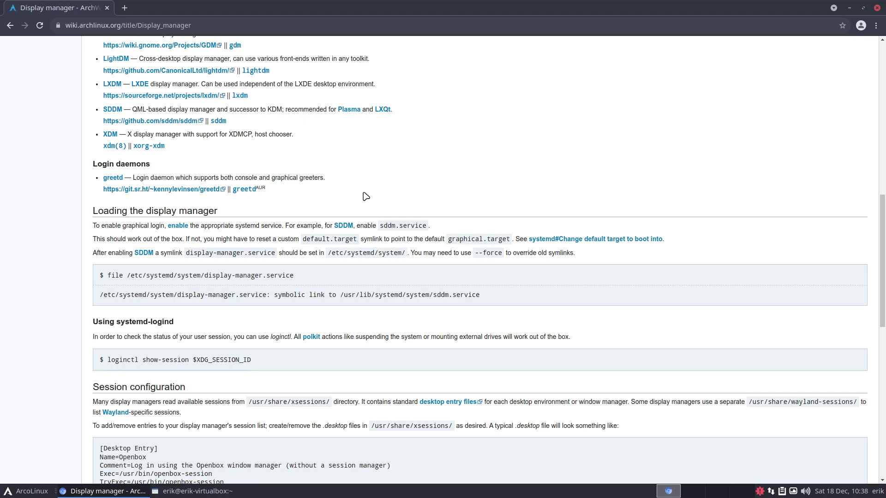
key("Home")
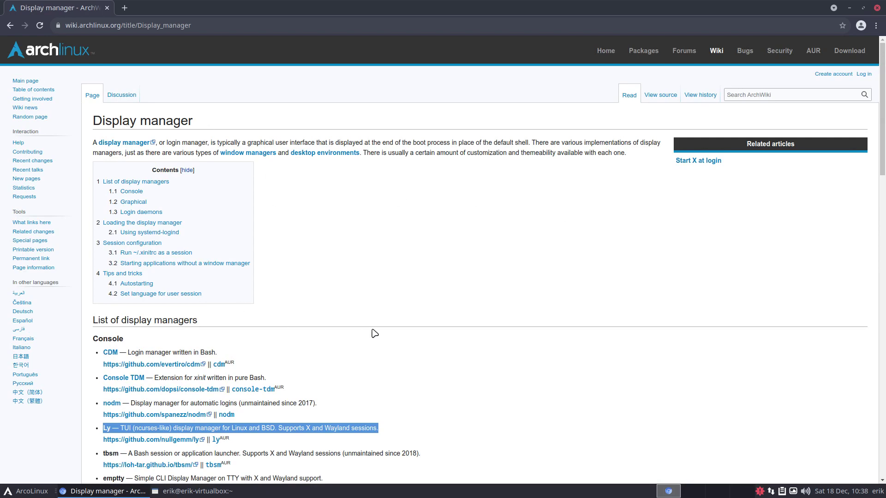
scroll(374, 334, "down", 4)
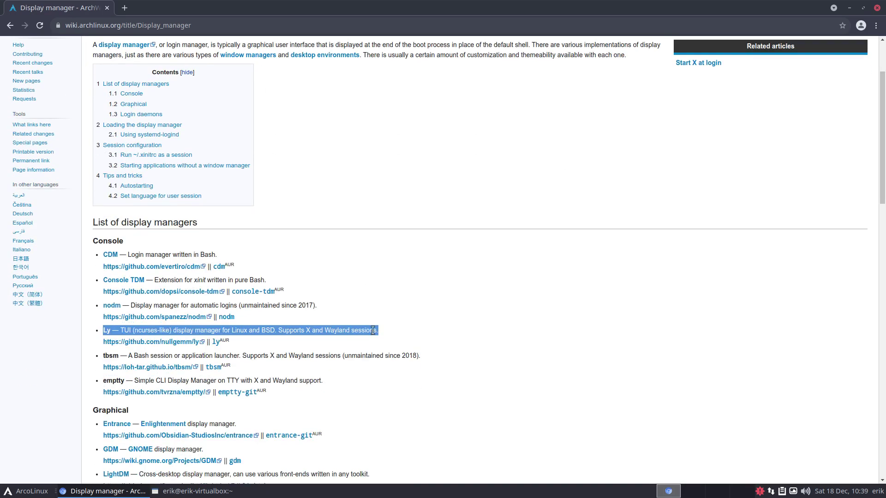